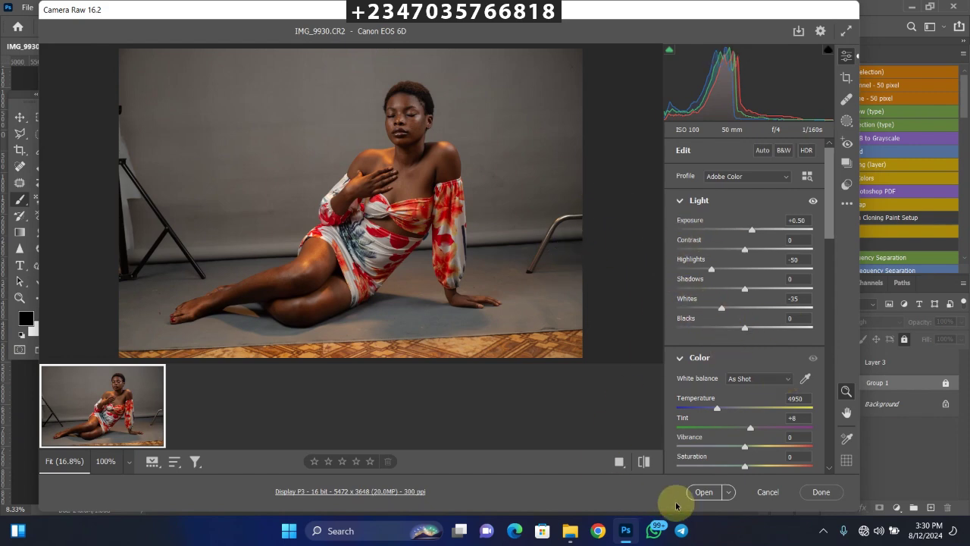
Open the raw photo from Camera Raw as a document and set up a portrait 4:5 crop
left_click(698, 491)
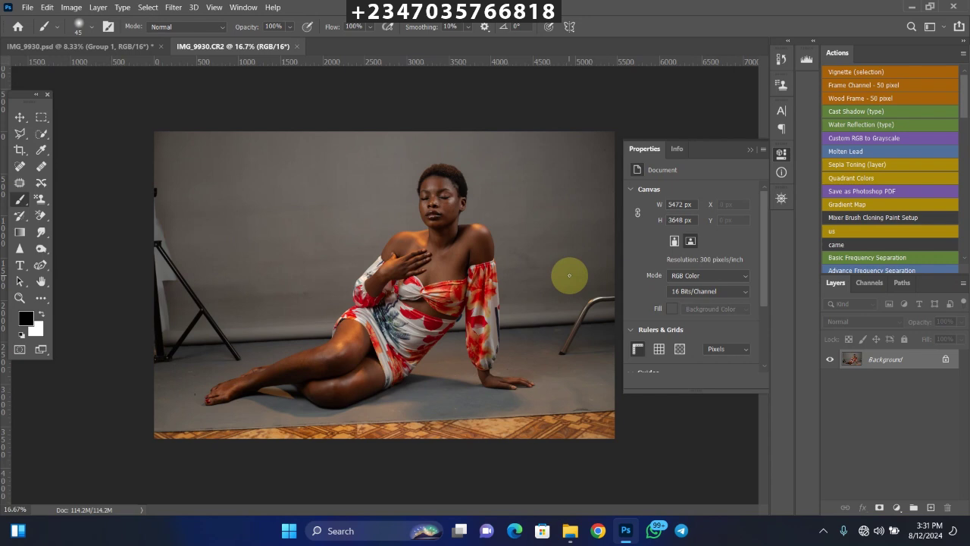
left_click(20, 150)
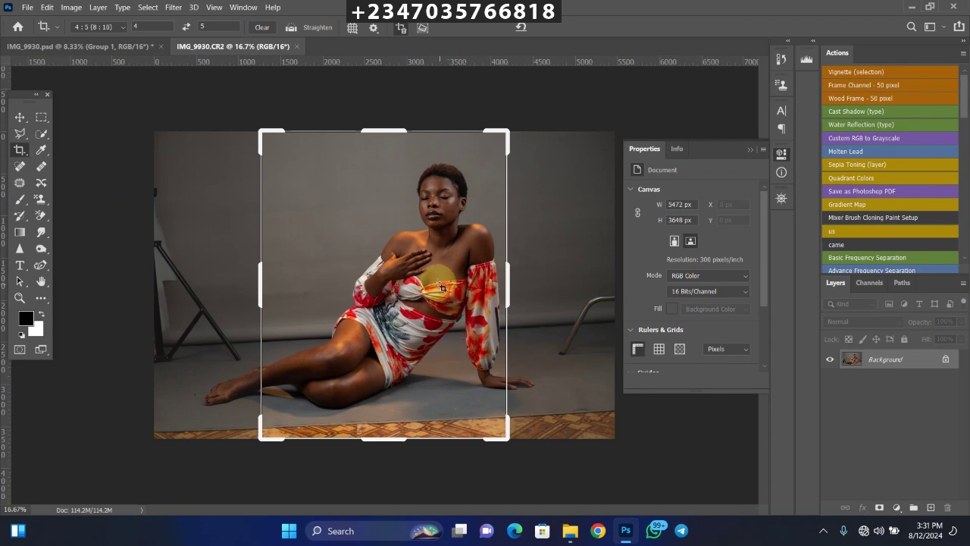
key("ctrl+minus")
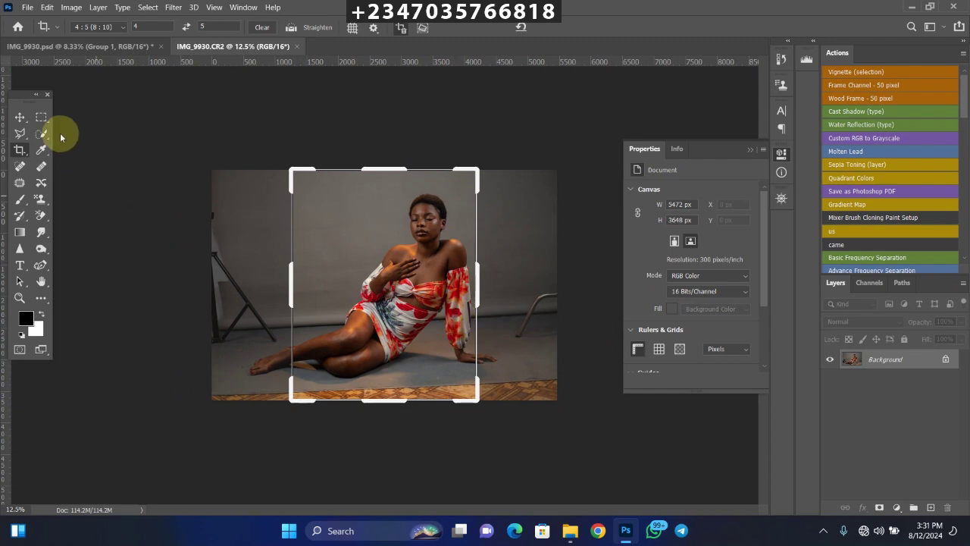
left_click(185, 26)
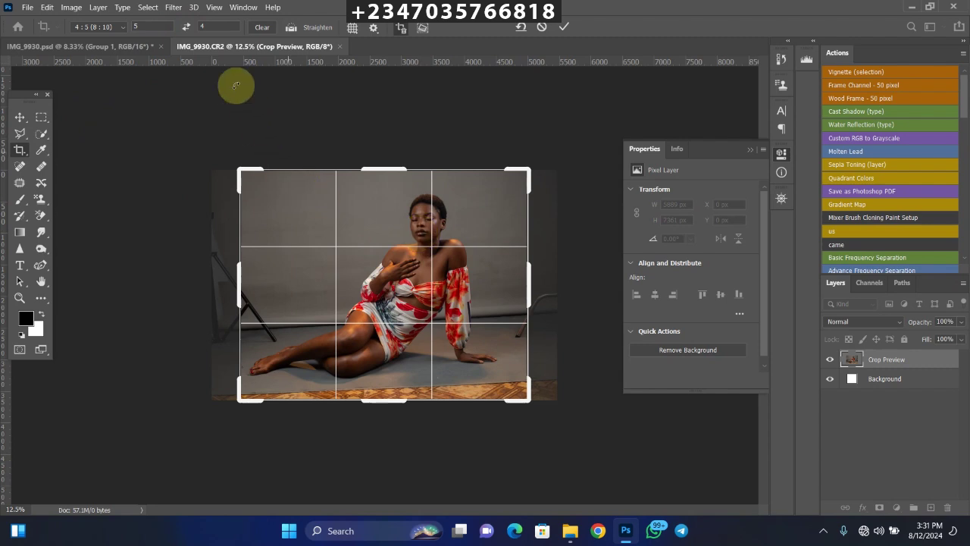
left_click(185, 30)
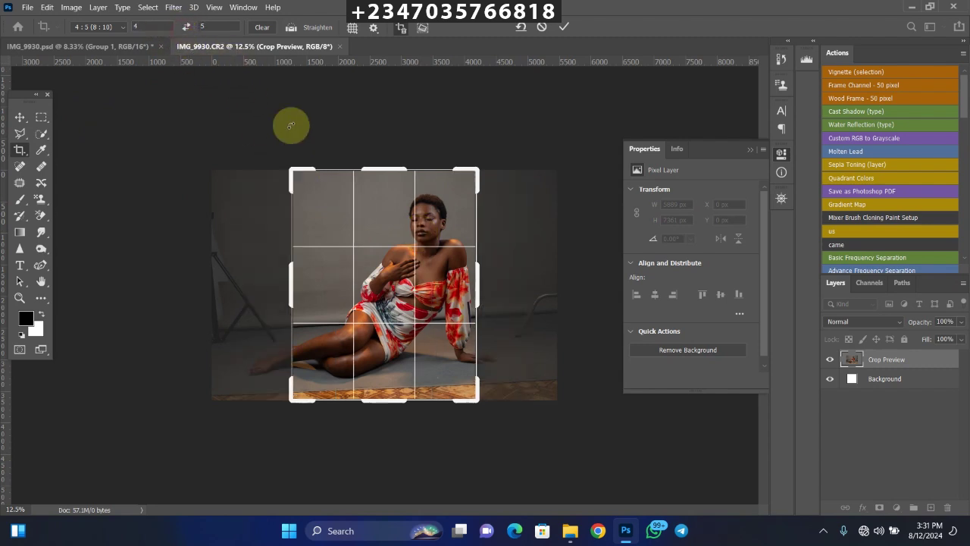
Extend the crop to the photo's full width with extra canvas above and below, about 5472 × 6840 px, and apply it
left_click_drag(381, 168, 385, 121)
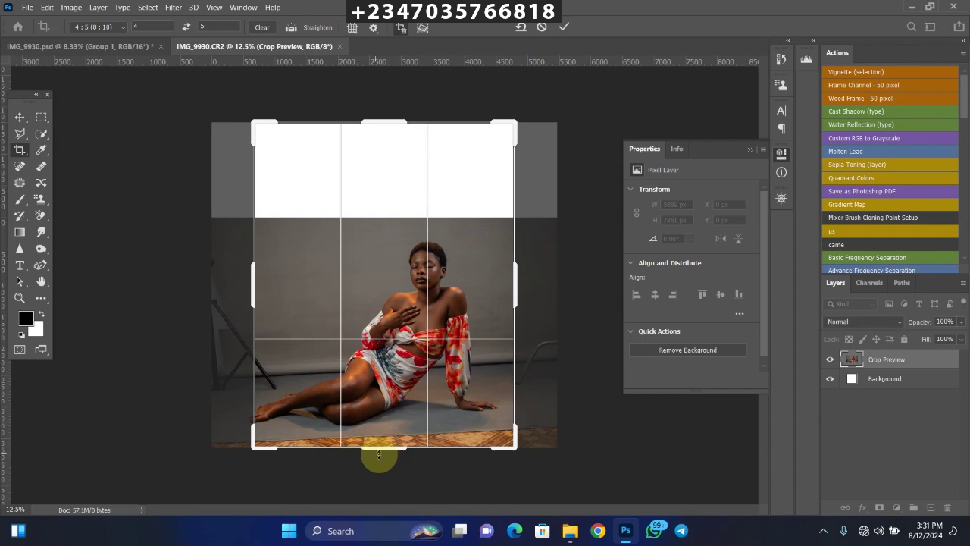
left_click_drag(379, 455, 379, 480)
left_click_drag(366, 99, 381, 76)
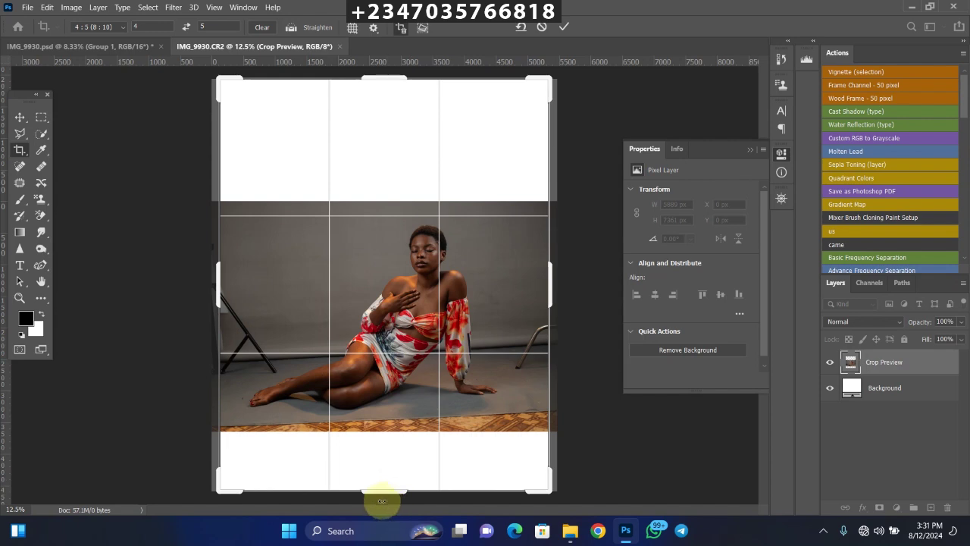
left_click_drag(381, 502, 381, 513)
key("ctrl+minus")
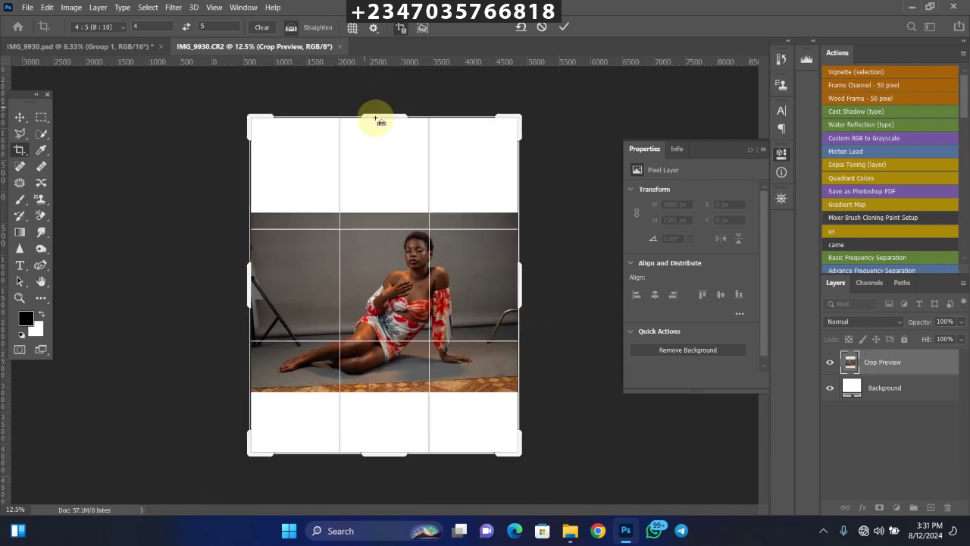
left_click_drag(378, 127, 381, 138)
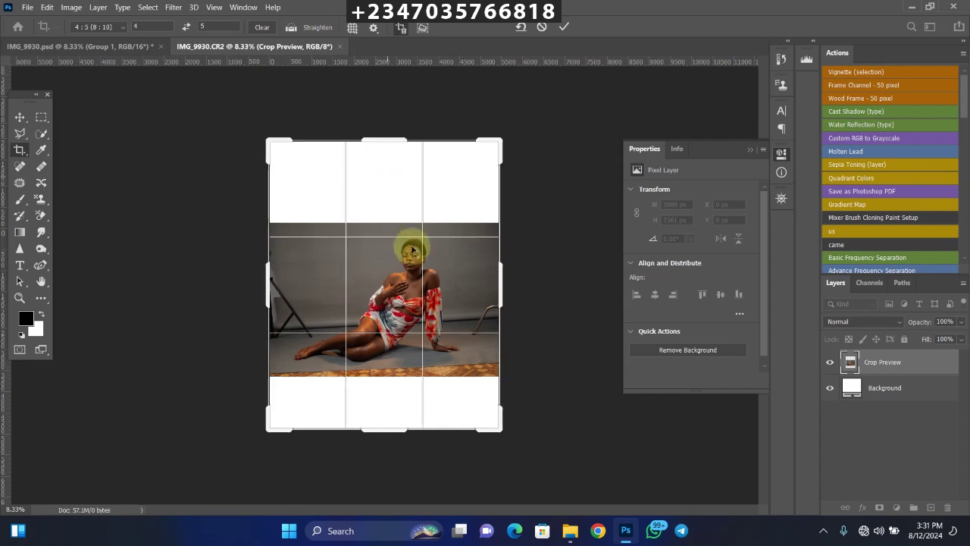
left_click_drag(413, 284, 448, 308)
key("Return")
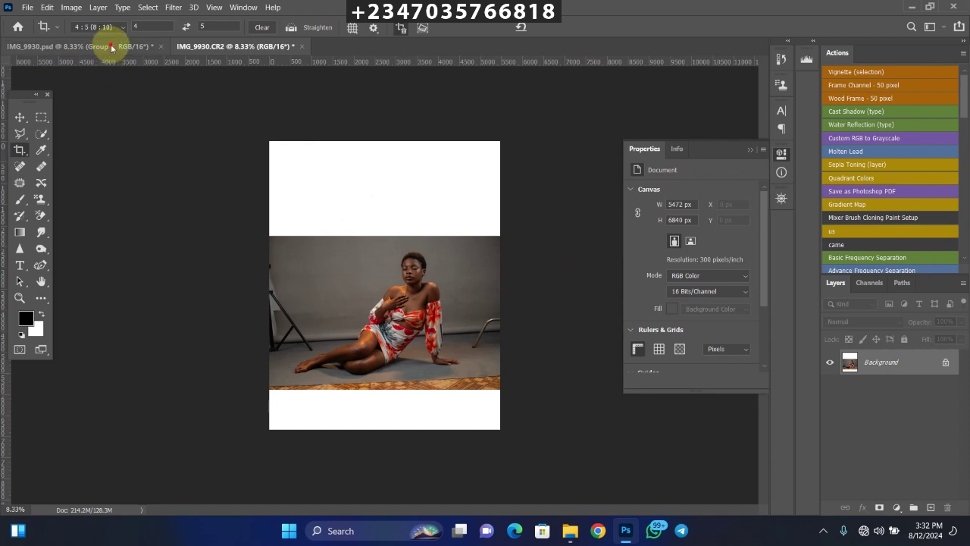
Switch to the IMG_9930.psd document after comparing it with the cropped raw photo
left_click(137, 46)
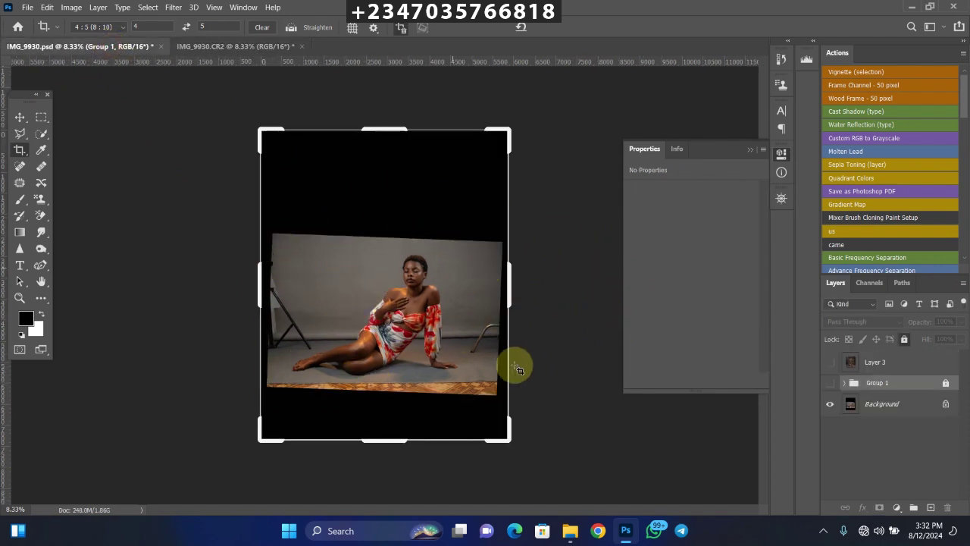
left_click(190, 46)
left_click(119, 48)
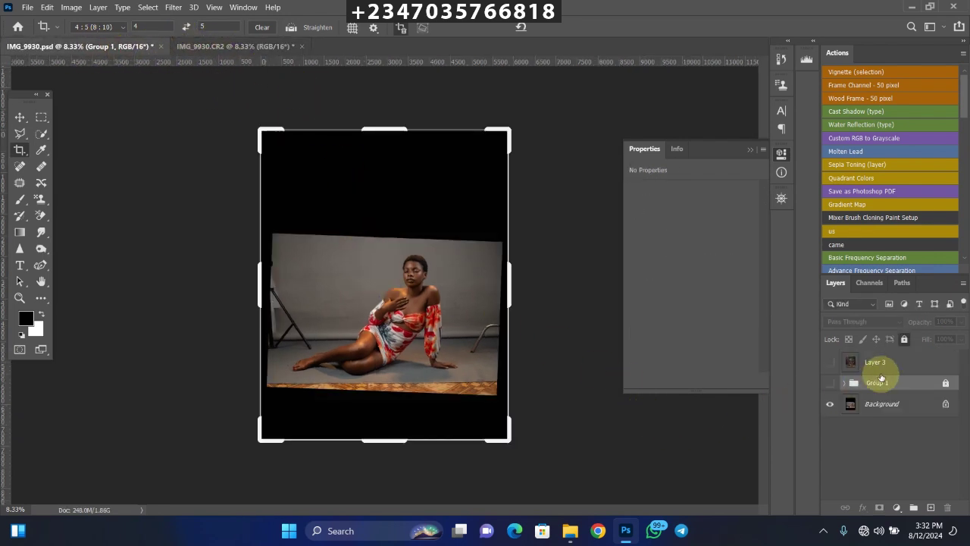
Preview the finished composite by showing and hiding Layer 3 and Group 1, leaving only the Background layer visible
left_click(829, 362)
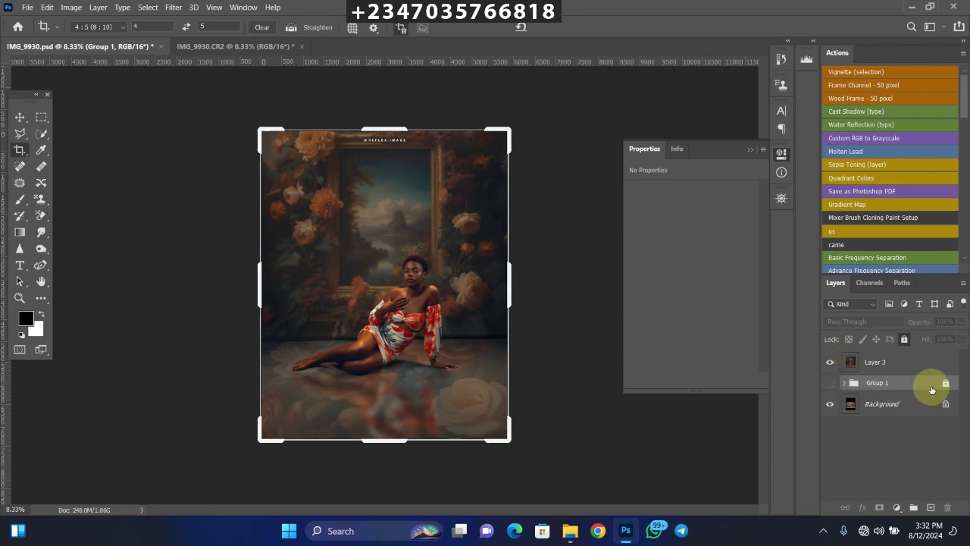
left_click_drag(829, 362, 833, 388)
left_click(831, 384)
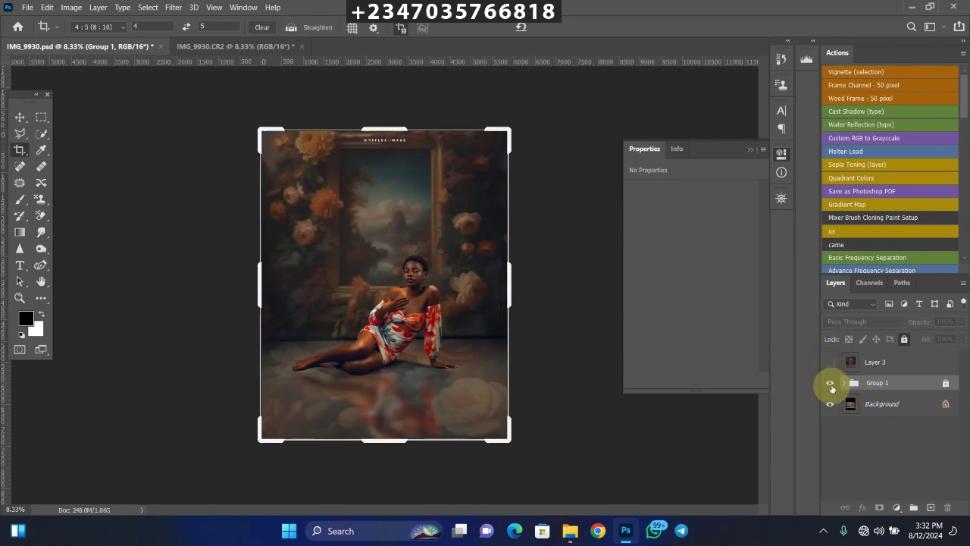
left_click(830, 384)
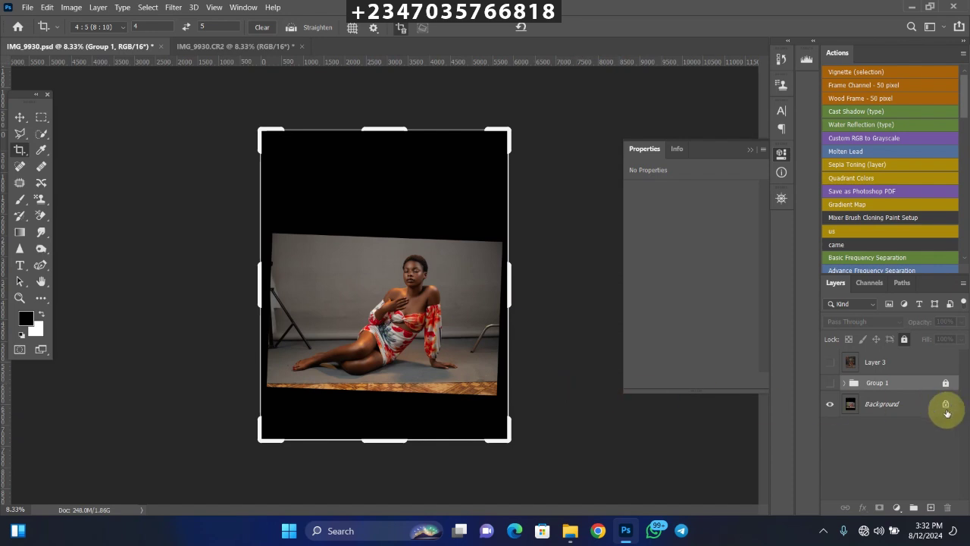
Duplicate the Background layer and rename the copy "subject"
left_click(891, 408)
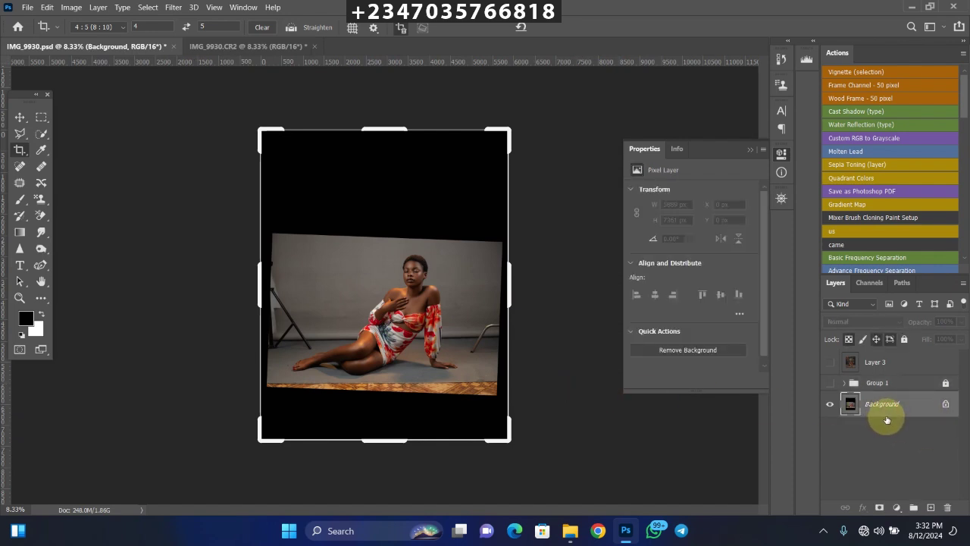
key("ctrl+j")
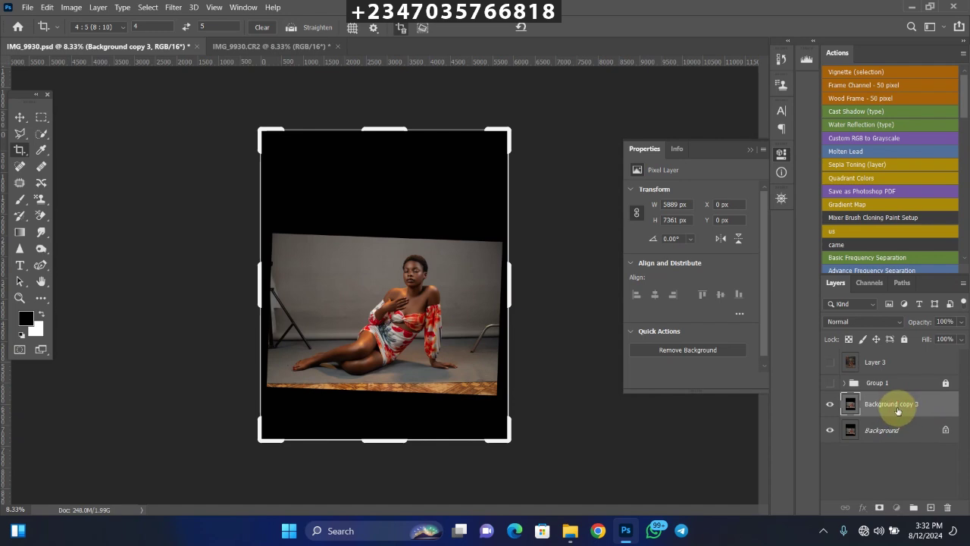
double_click(892, 405)
type("subject")
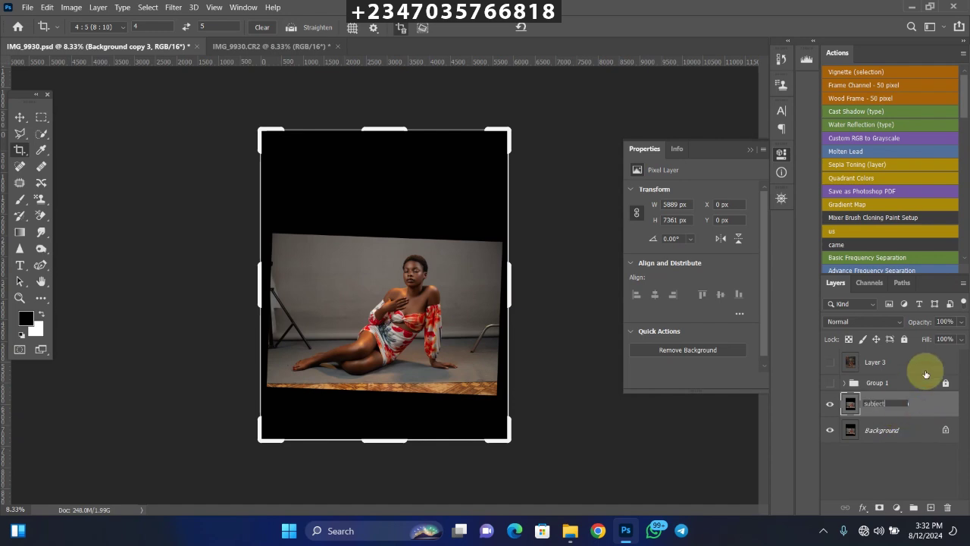
key("Return")
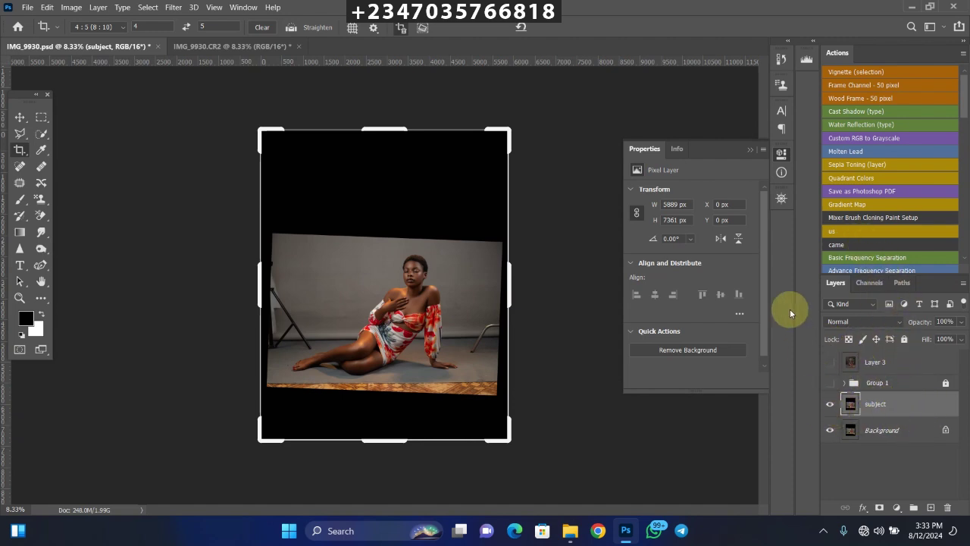
Load the saved channel that outlines the woman as a new selection on the subject layer
left_click(19, 134)
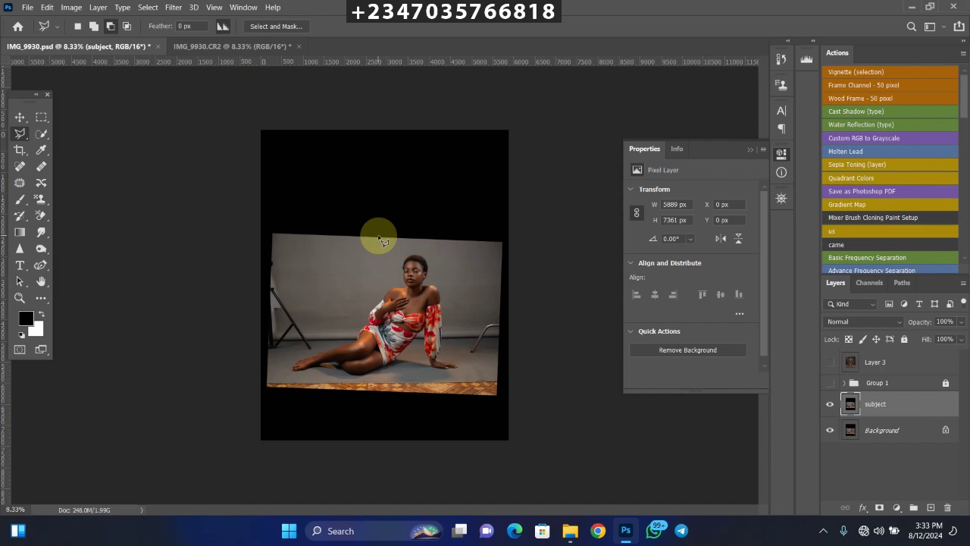
left_click(148, 8)
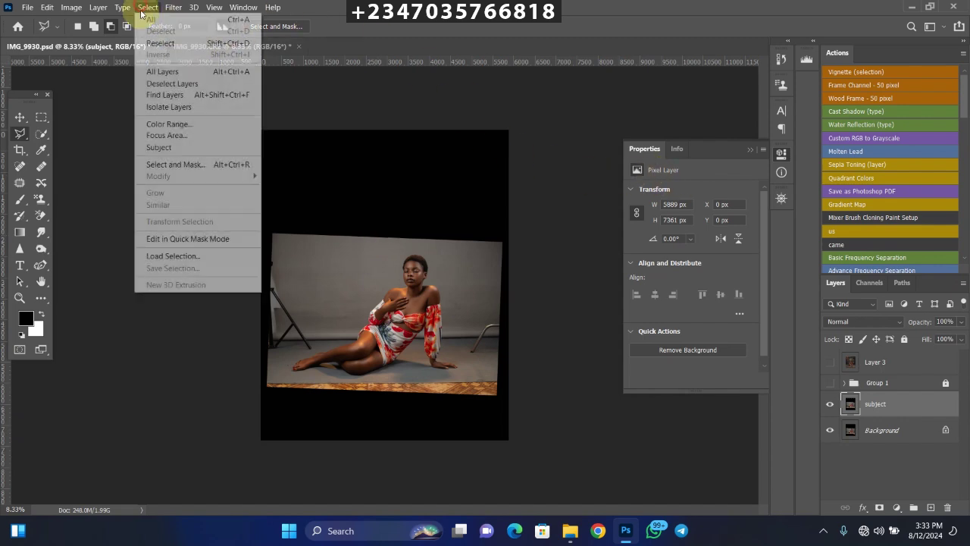
left_click(237, 261)
left_click(445, 152)
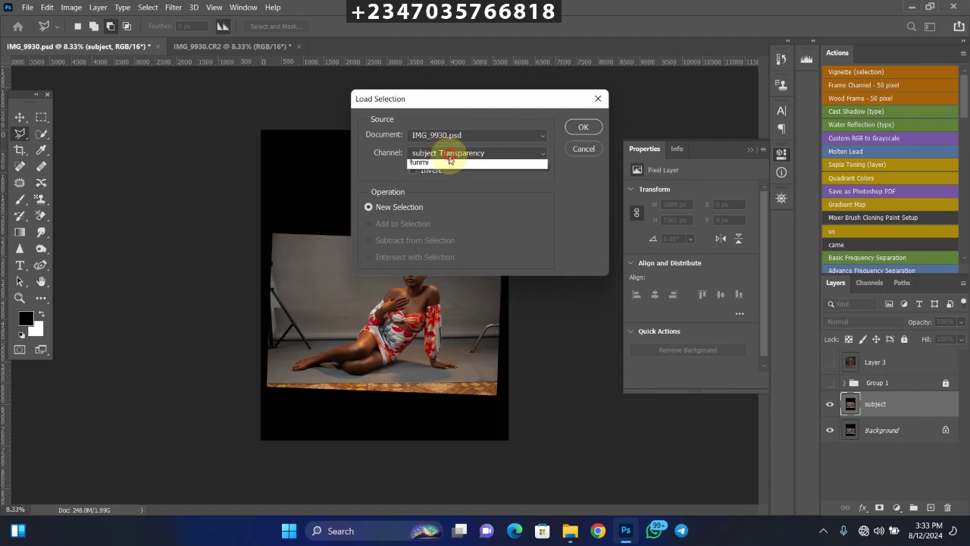
left_click(434, 191)
key("Return")
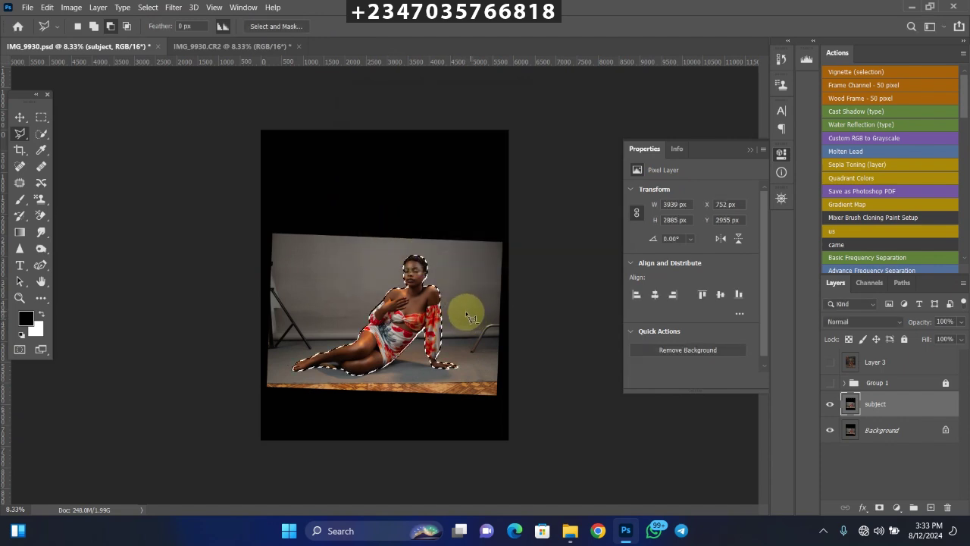
Feather the selection by 2 pixels, add it as the subject layer's mask, and check the cutout with the Background briefly hidden
key("ctrl+plus")
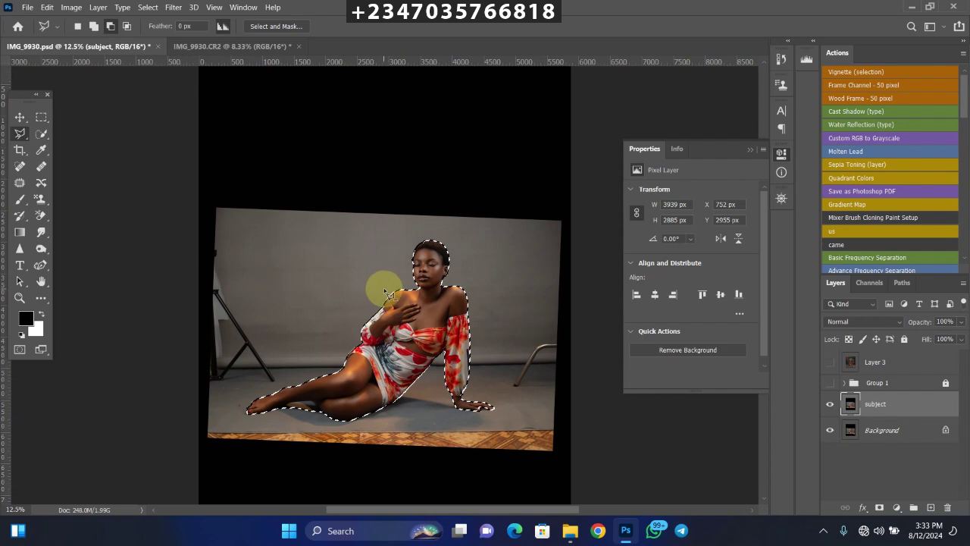
right_click(433, 293)
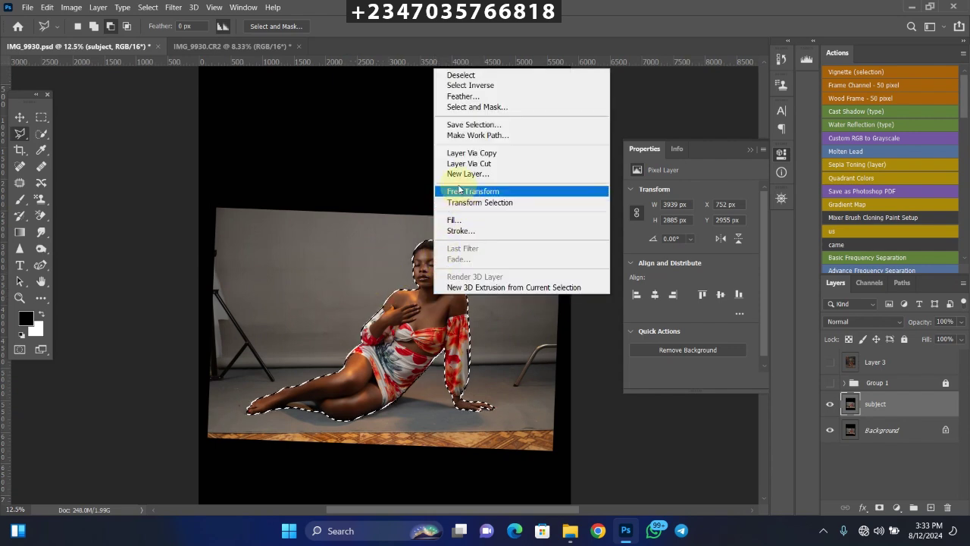
left_click(475, 96)
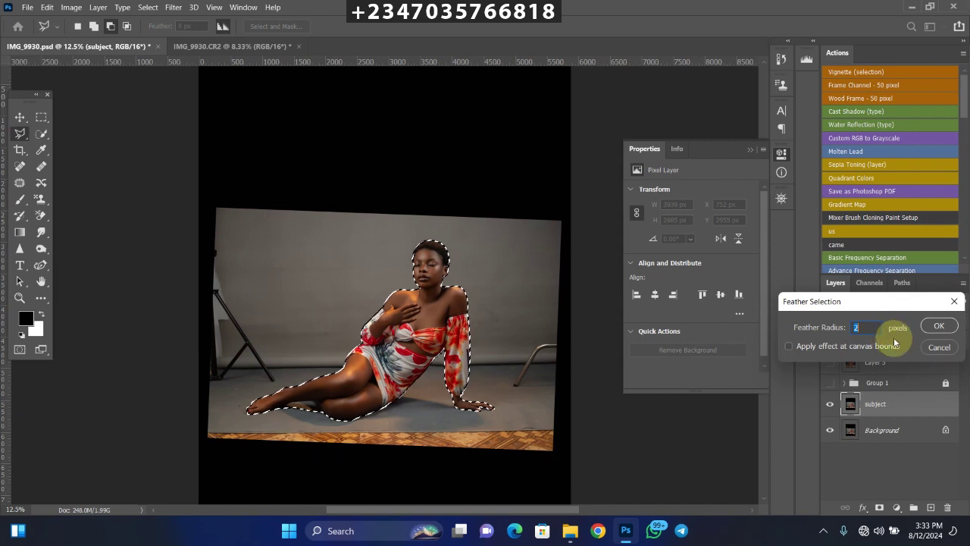
left_click(938, 326)
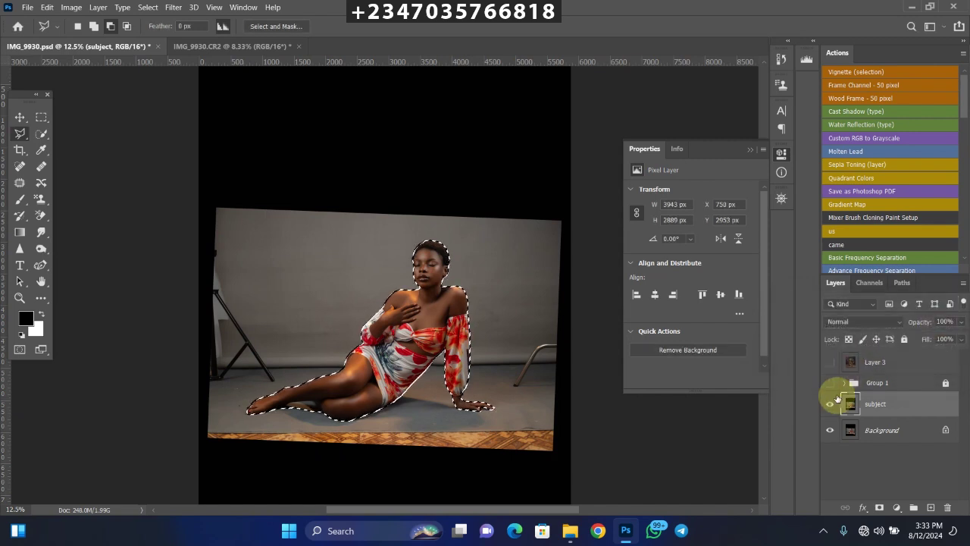
left_click(879, 509)
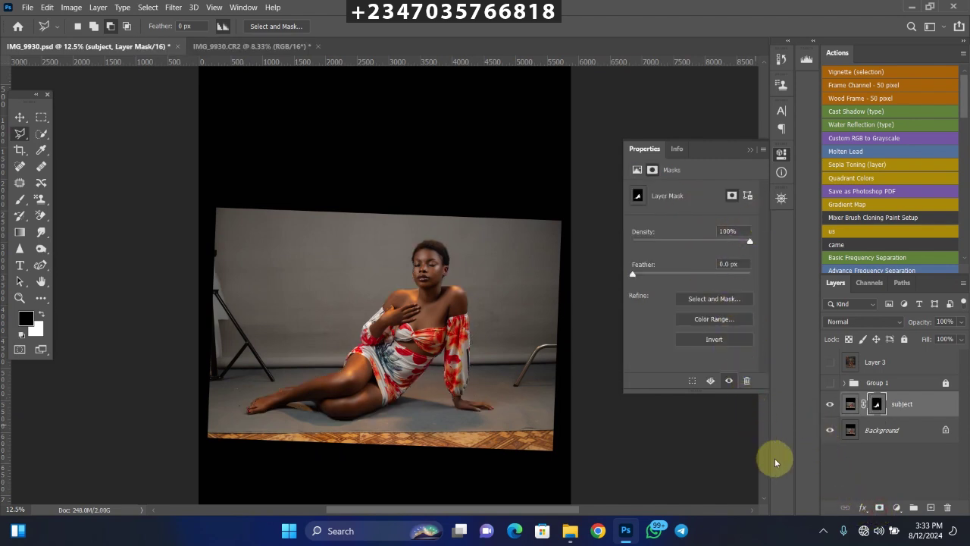
left_click(827, 431)
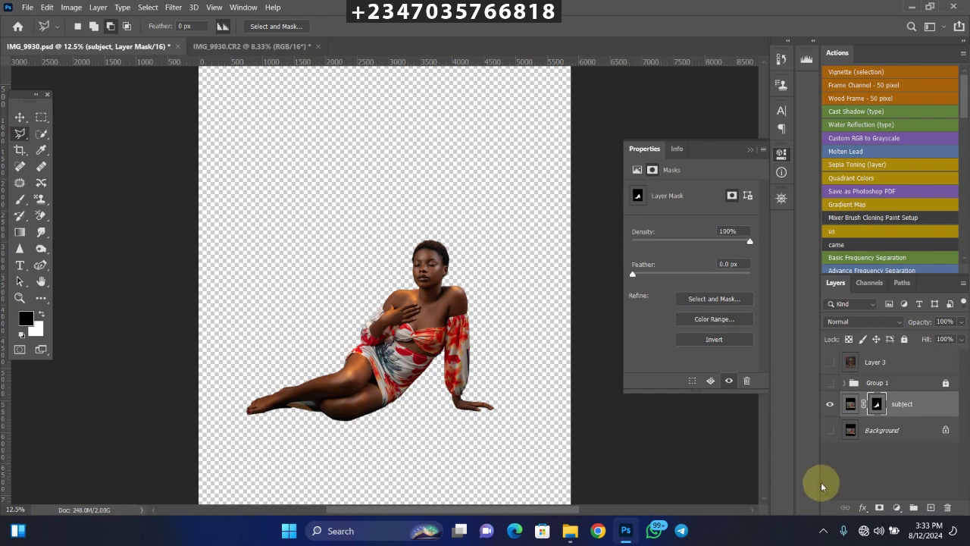
left_click(829, 432)
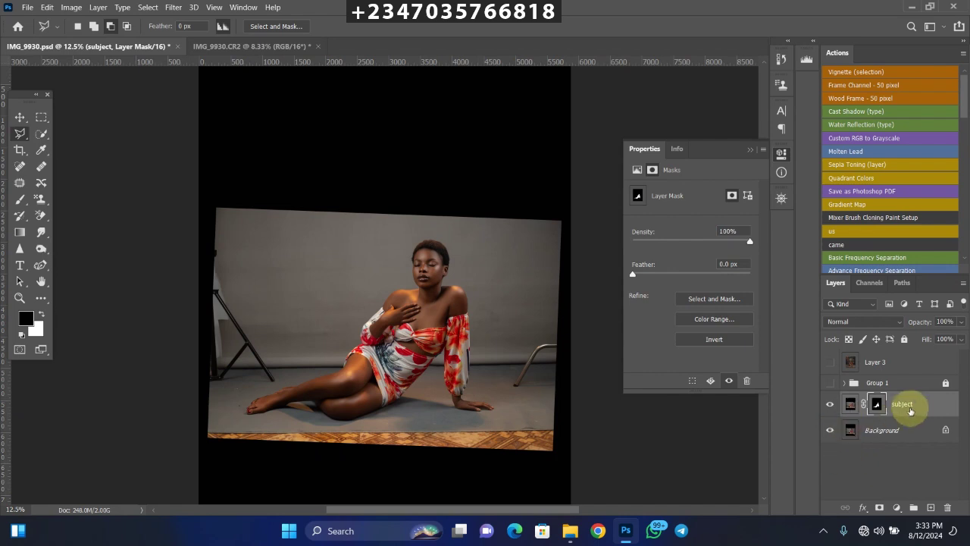
Duplicate the Background layer again and rename the copy "modify"
left_click(914, 429)
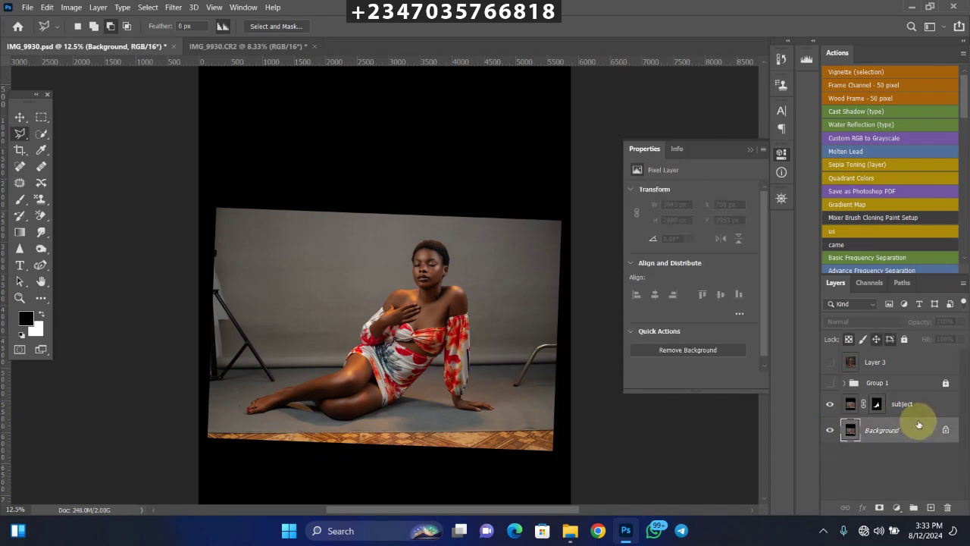
key("ctrl+j")
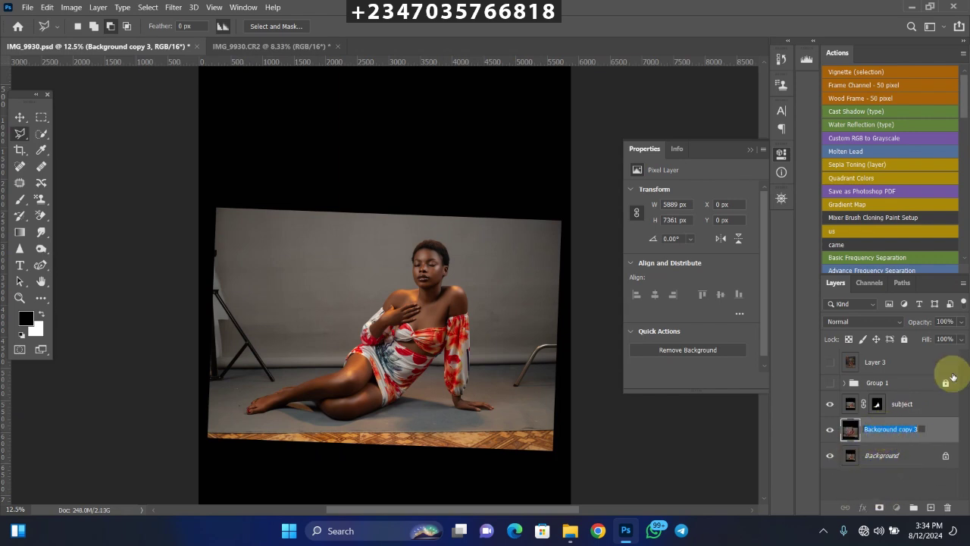
type("odify")
key("Return")
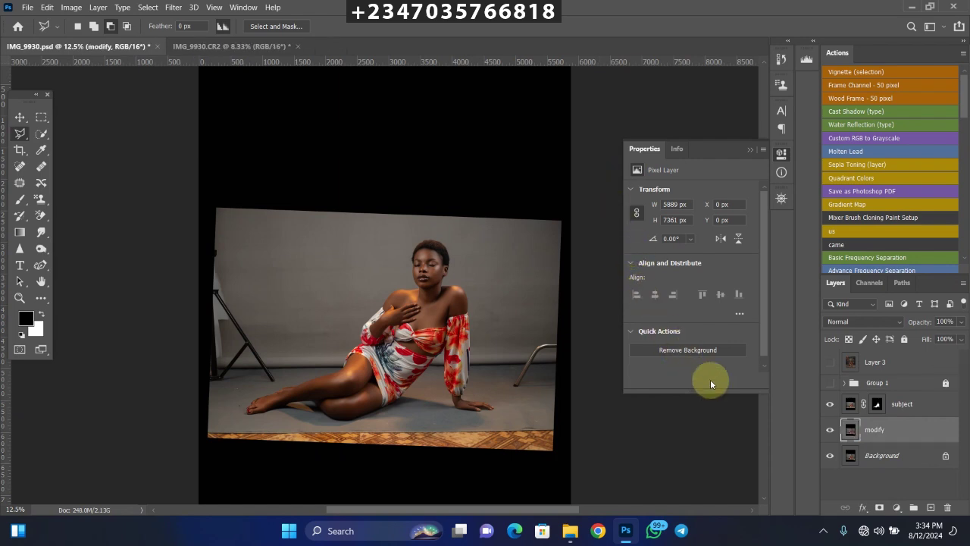
Load the subject layer's mask as a selection while on the modify layer and expand it by 8 pixels
left_click(877, 407, "ctrl")
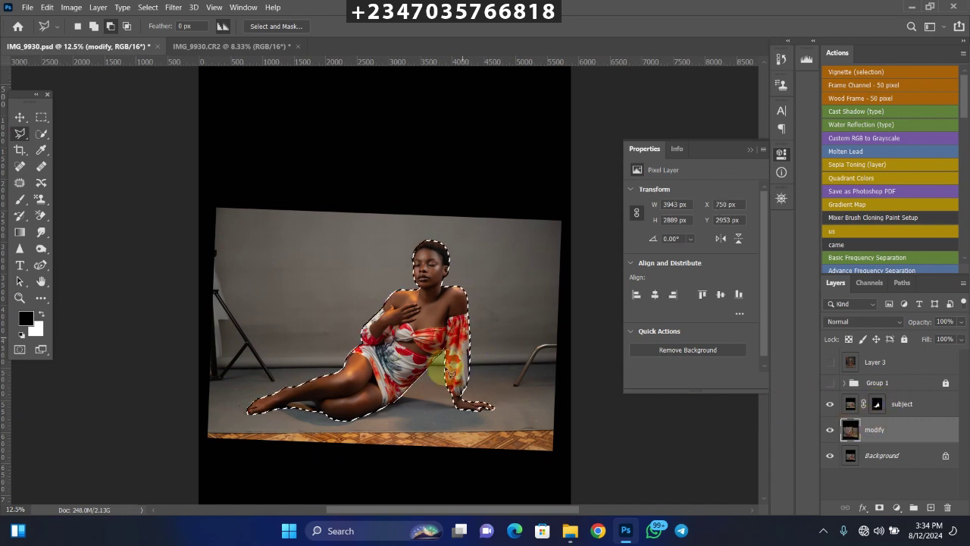
mouse_move(451, 374)
left_mouse_down()
mouse_move(483, 411)
mouse_move(480, 363)
left_mouse_up()
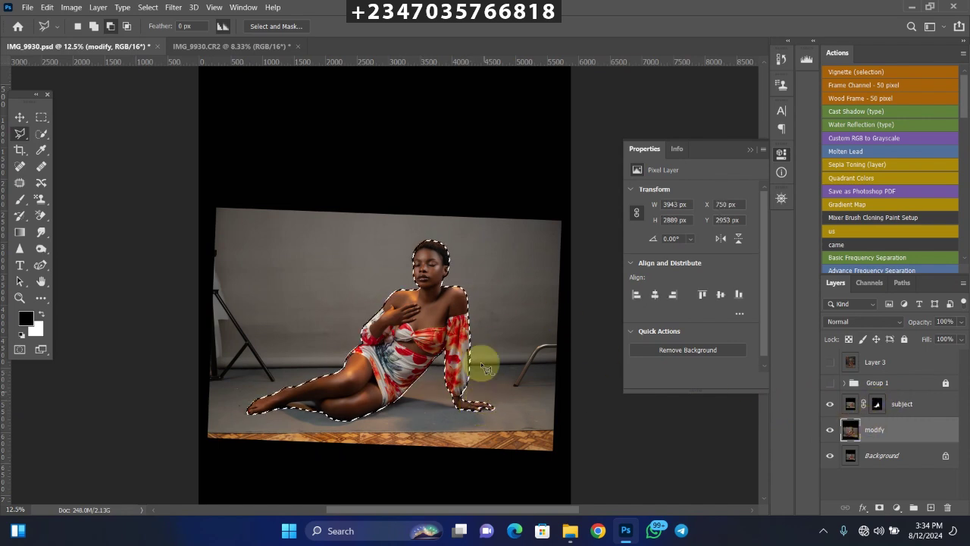
left_click(147, 7)
mouse_move(223, 176)
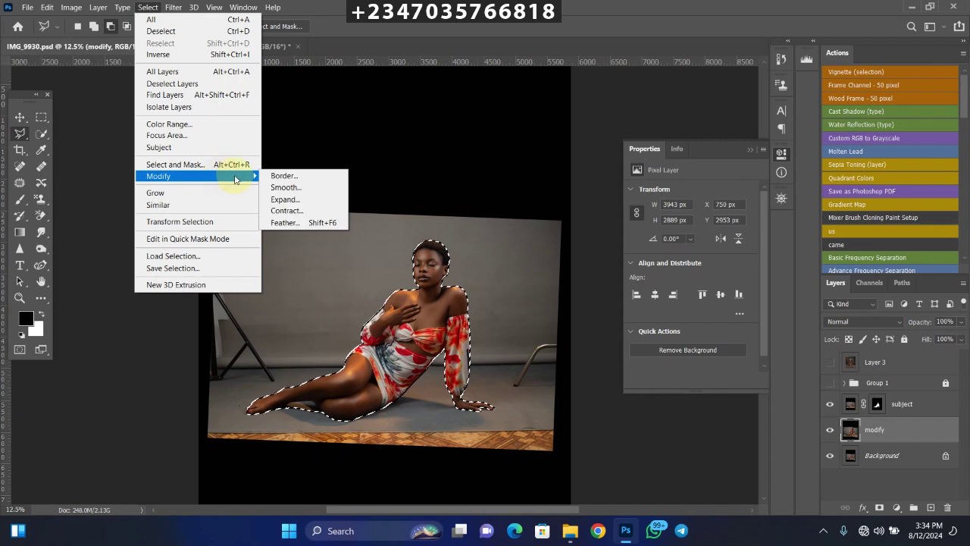
left_click(282, 198)
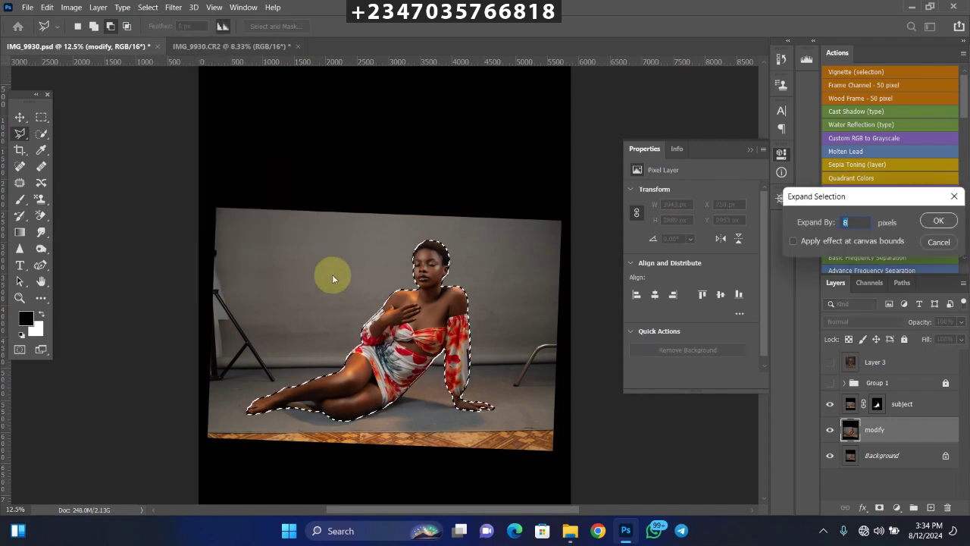
key("Return")
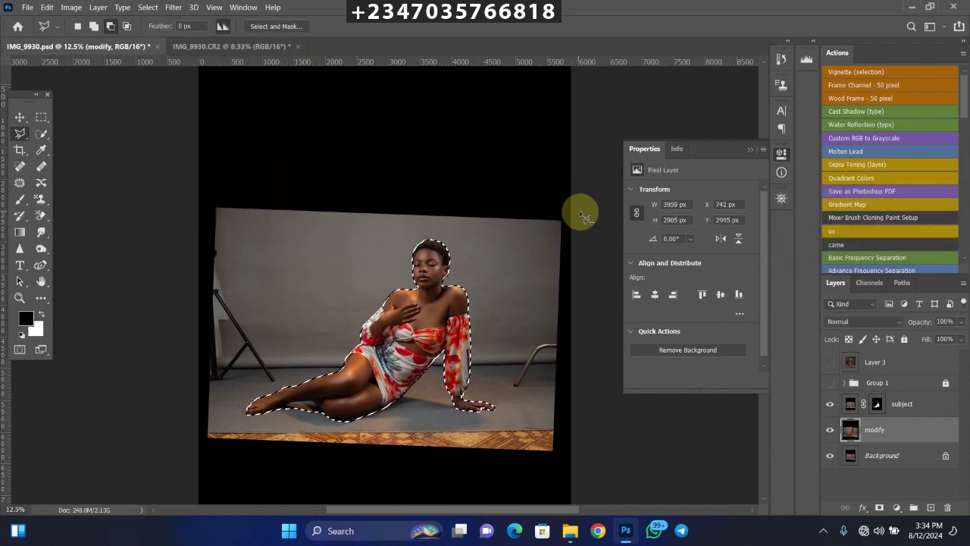
Add rectangular selections covering the black canvas areas and the photo's tilted edges on all four sides, including the patterned floor strip
key("ctrl+minus")
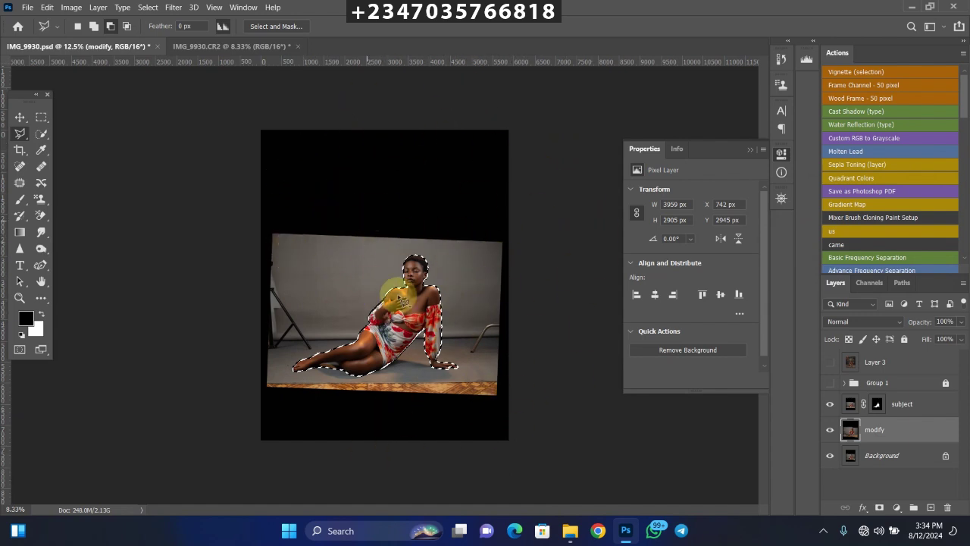
left_click(41, 116)
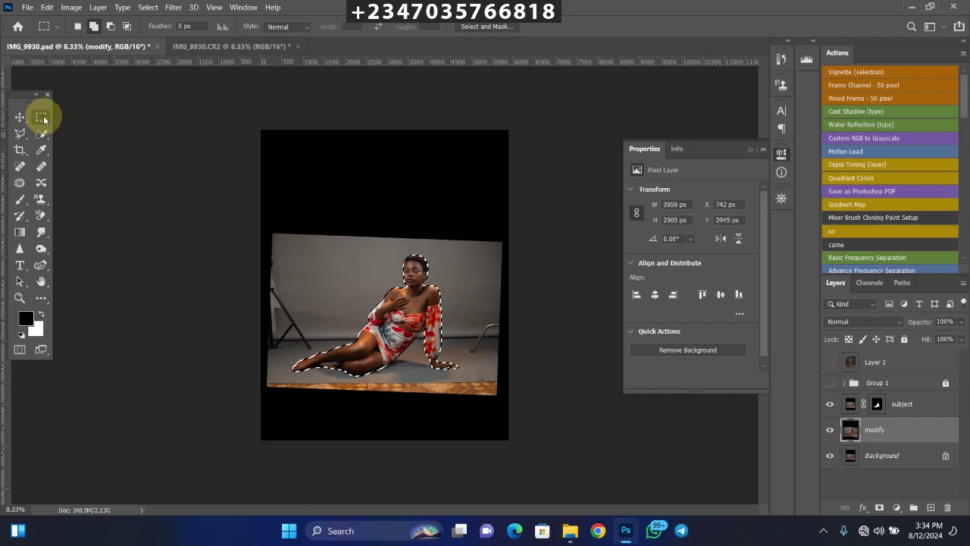
left_click_drag(241, 114, 550, 244)
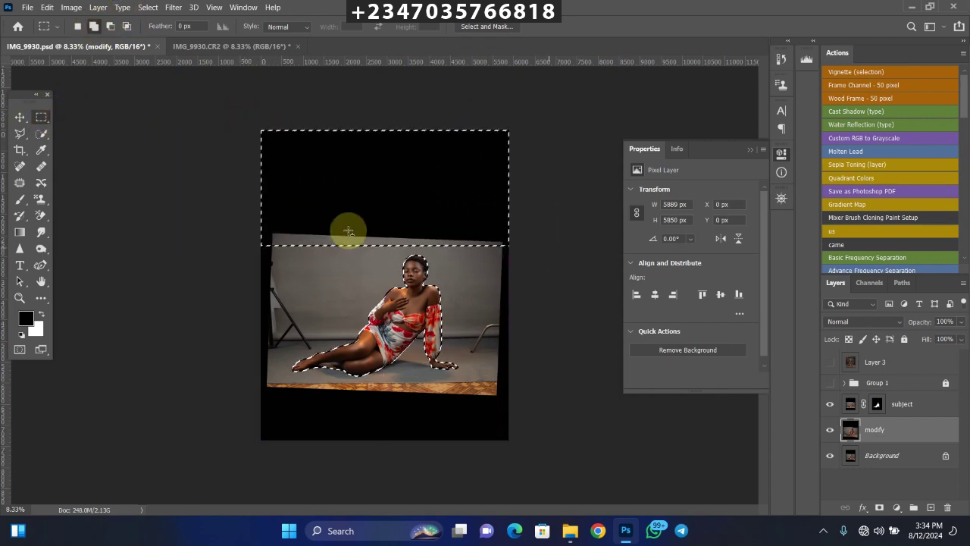
left_click_drag(260, 229, 283, 388)
left_click_drag(500, 244, 571, 407)
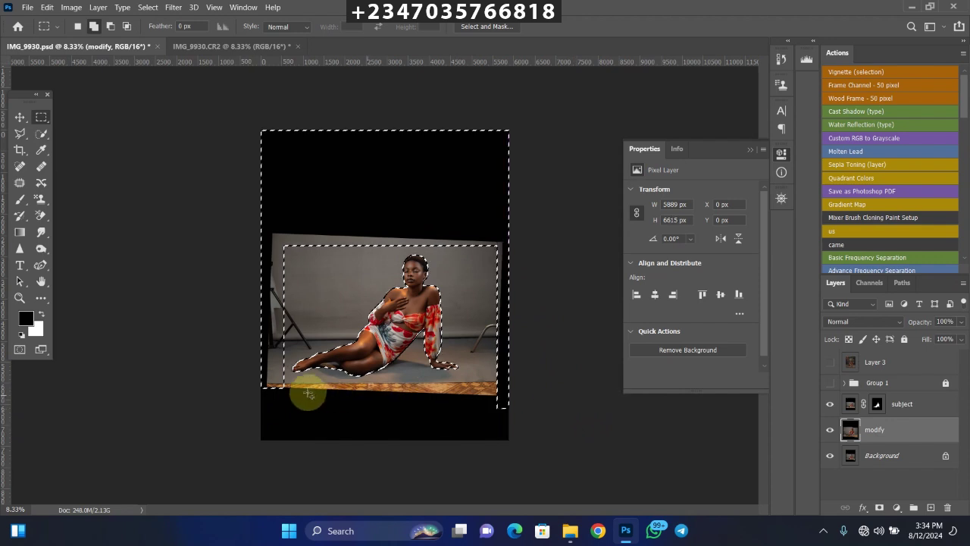
left_click_drag(252, 382, 492, 466)
left_click_drag(285, 379, 504, 464)
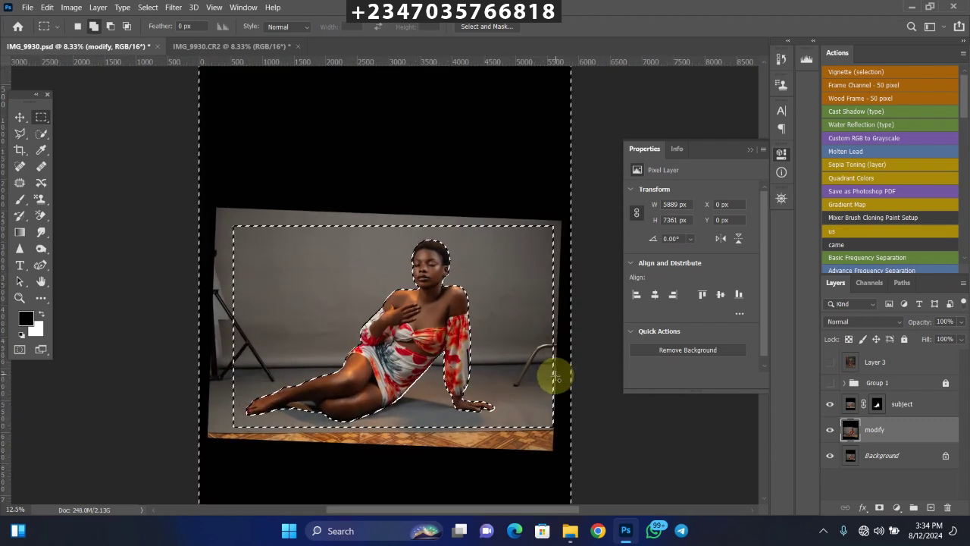
left_click_drag(553, 372, 560, 416)
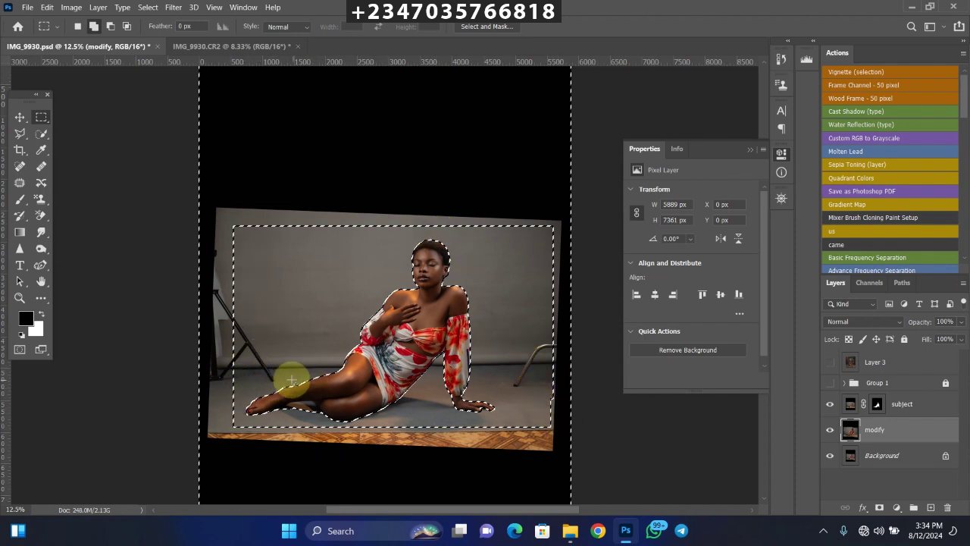
Add the tripod legs left of the woman and the metal stand right of her to the selection with the Polygonal Lasso
left_click(19, 133)
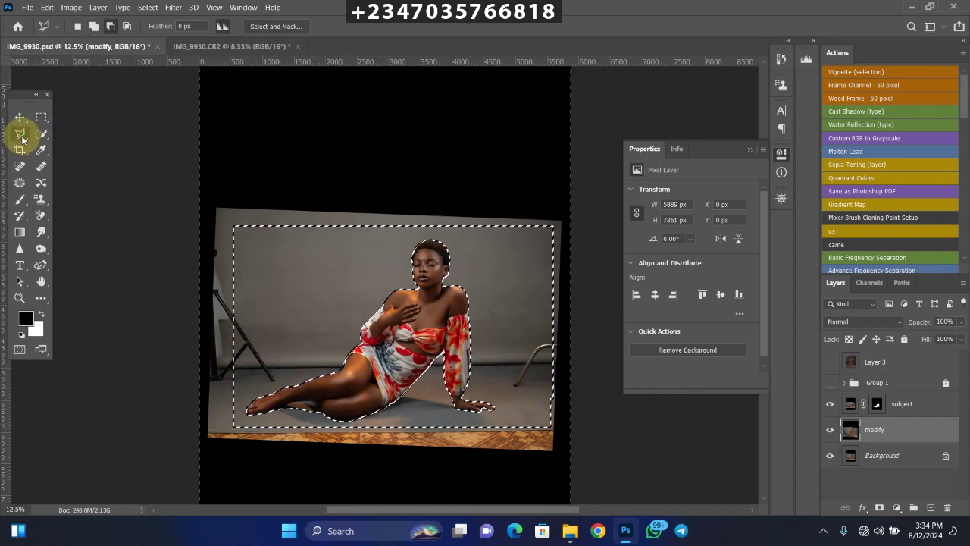
left_click(94, 26)
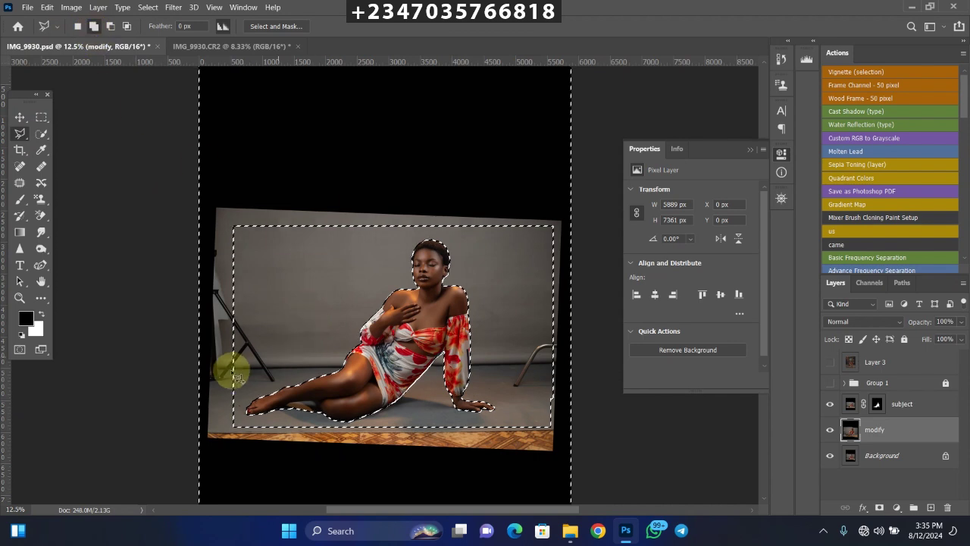
mouse_move(250, 357)
left_mouse_down()
mouse_move(278, 391)
mouse_move(235, 314)
mouse_move(239, 358)
mouse_move(227, 369)
mouse_move(284, 374)
mouse_move(206, 343)
mouse_move(284, 342)
mouse_move(241, 328)
left_mouse_up()
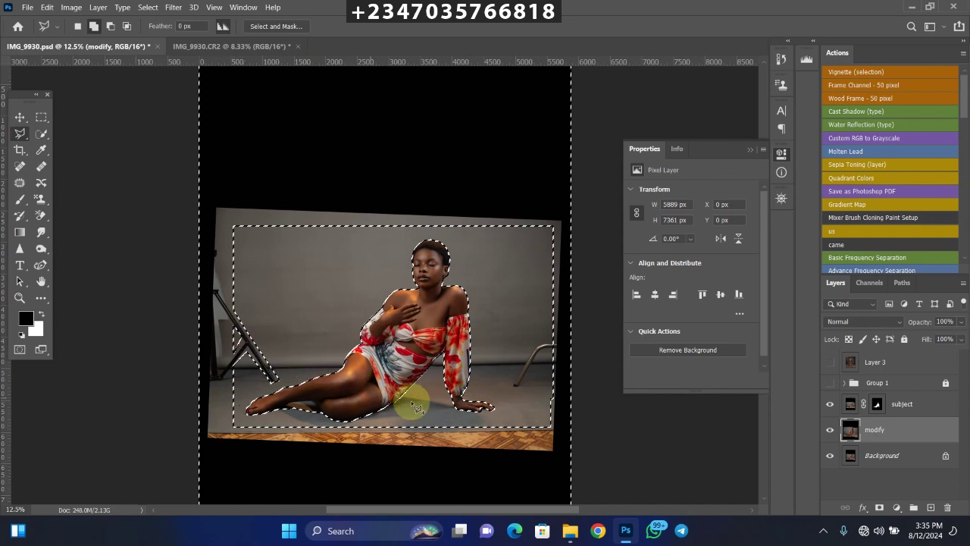
mouse_move(557, 345)
left_mouse_down()
mouse_move(511, 387)
mouse_move(529, 385)
mouse_move(515, 384)
mouse_move(532, 382)
mouse_move(557, 350)
left_mouse_up()
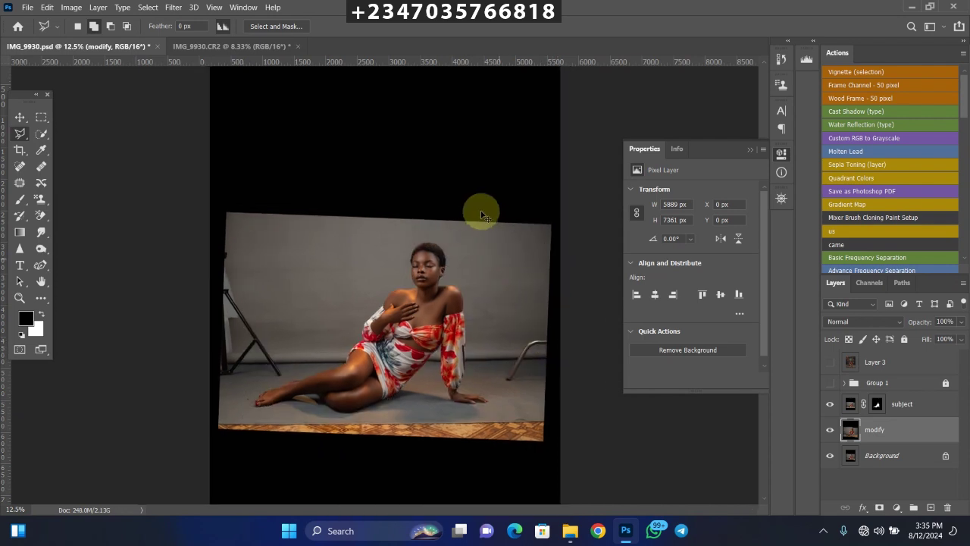
Fill the selected areas of the modify layer with Content-Aware, Color Adaptation on, Normal mode and 100% opacity, and deselect
scroll(457, 238, "down", 2)
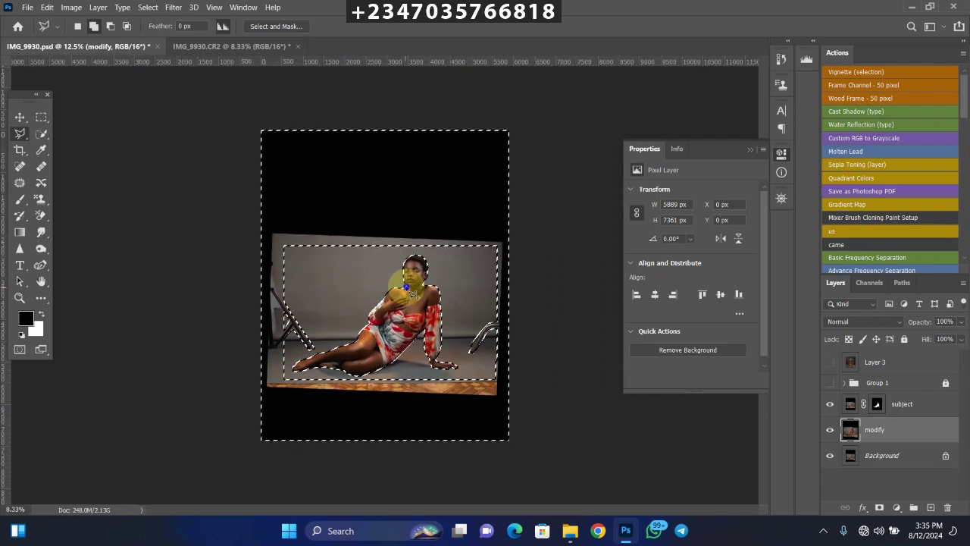
right_click(407, 286)
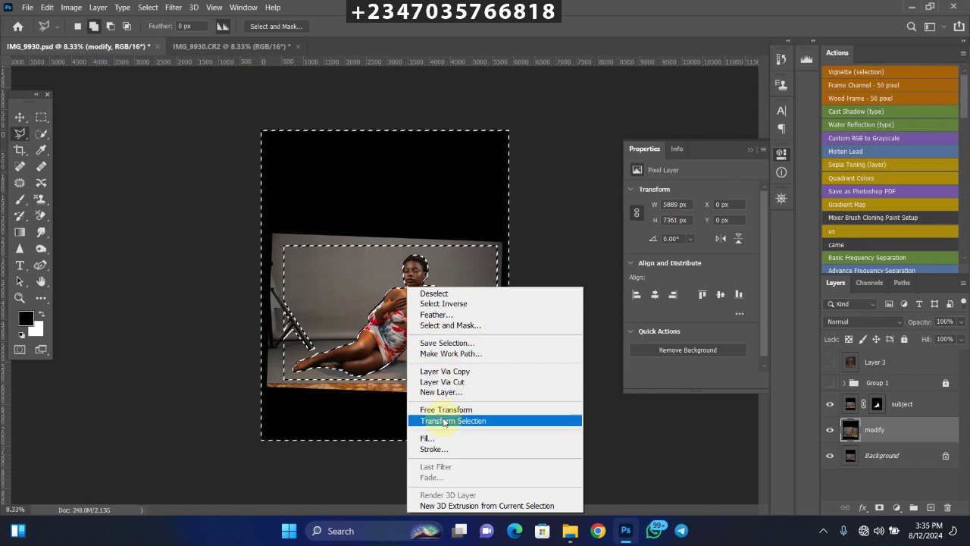
left_click(425, 438)
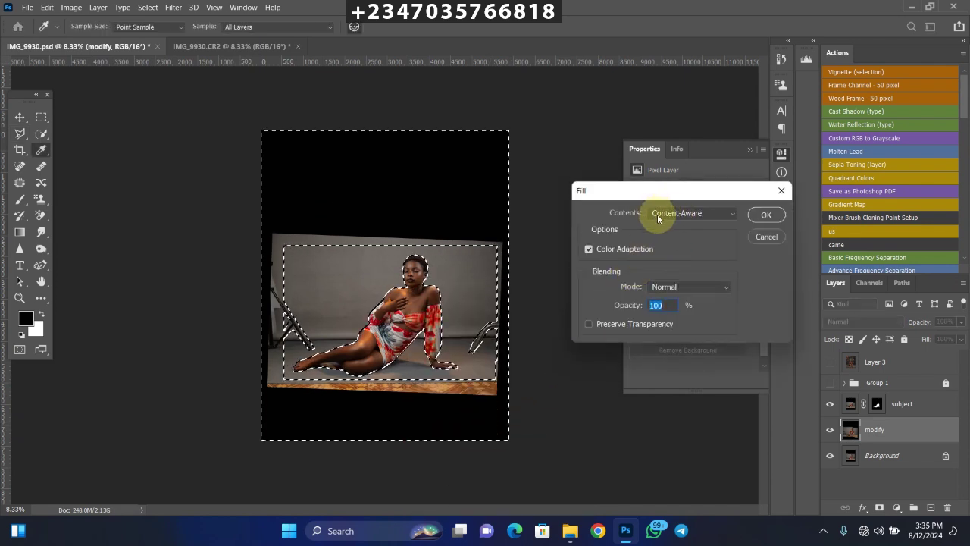
left_click(674, 213)
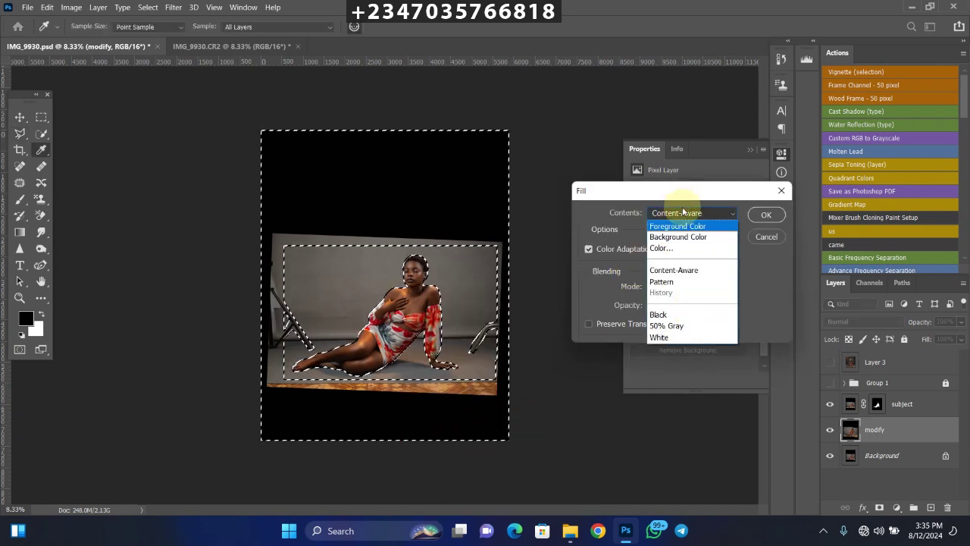
left_click(671, 271)
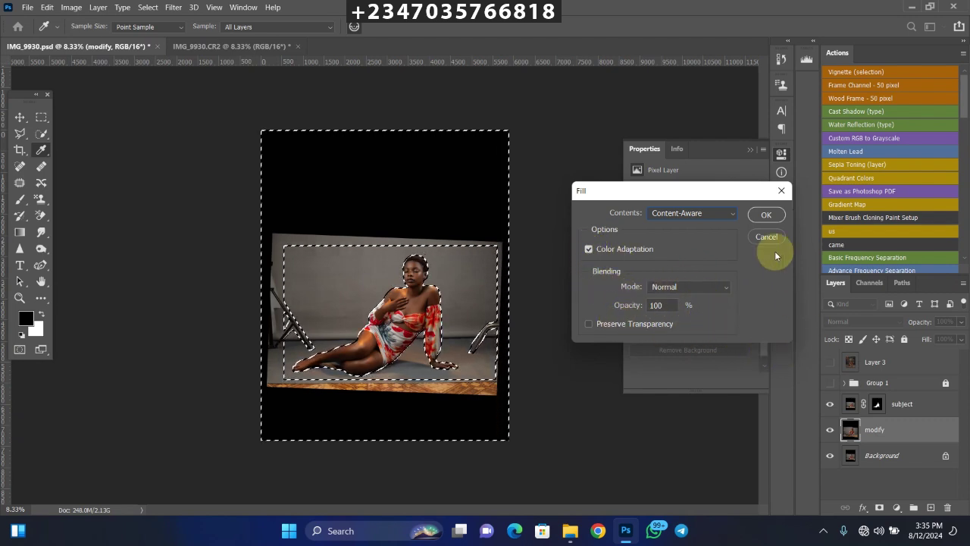
left_click(764, 215)
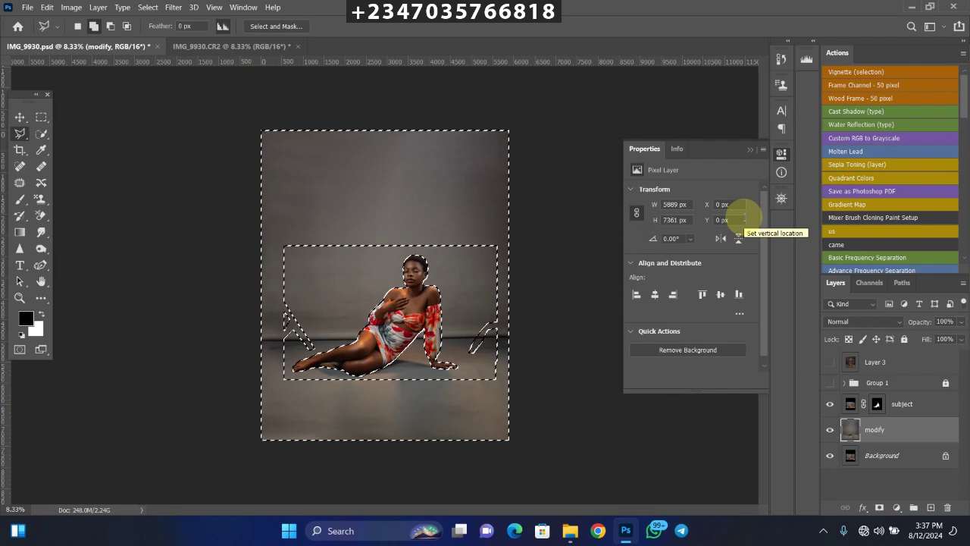
key("ctrl+d")
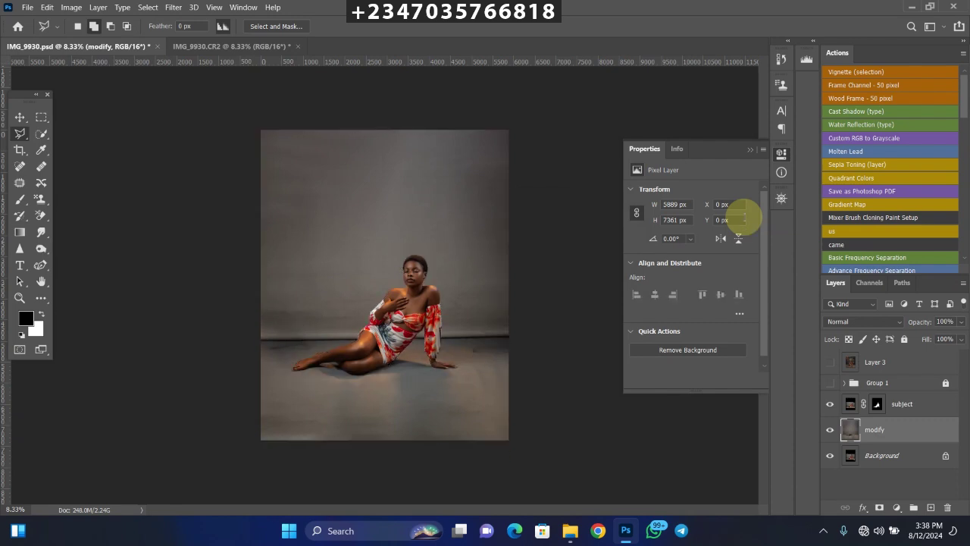
Patch the dark marks on the floor just below the backdrop fold, on both sides of the woman, with cleaner floor texture
key("ctrl+plus")
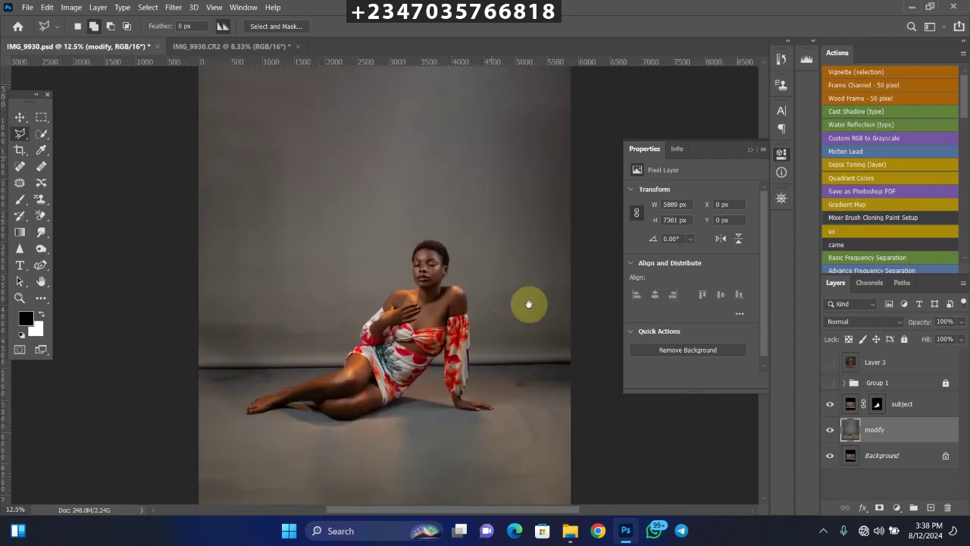
left_click_drag(529, 303, 501, 391)
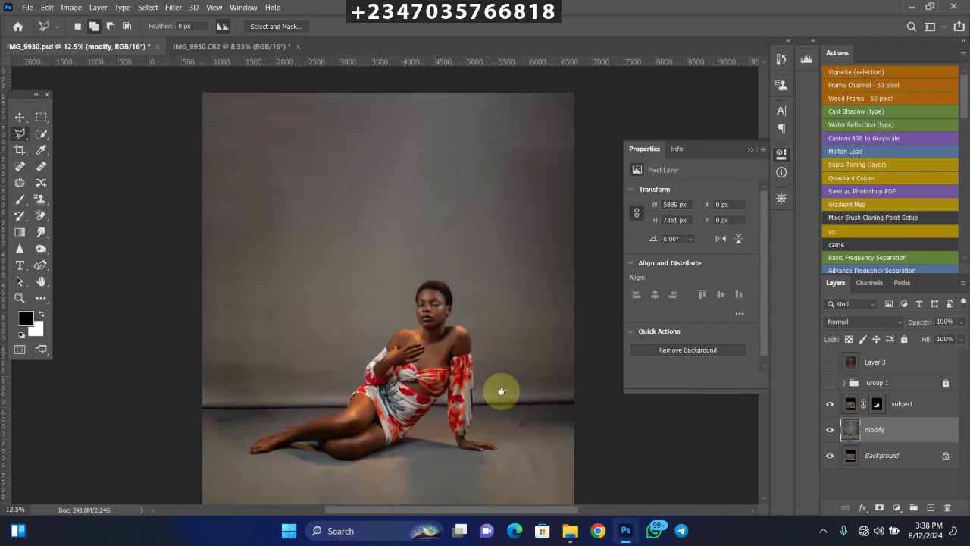
key("ctrl+minus")
key("ctrl+minus")
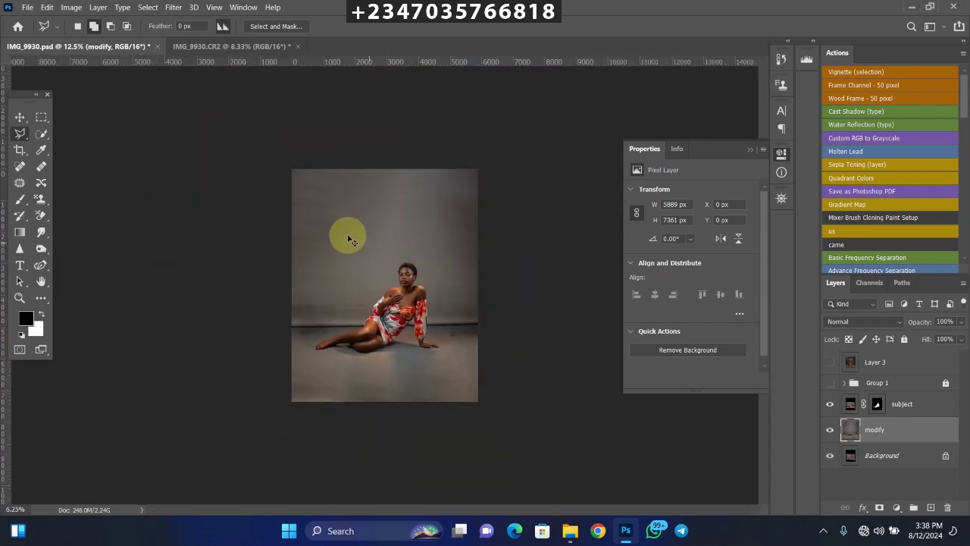
key("ctrl+plus")
key("ctrl+plus")
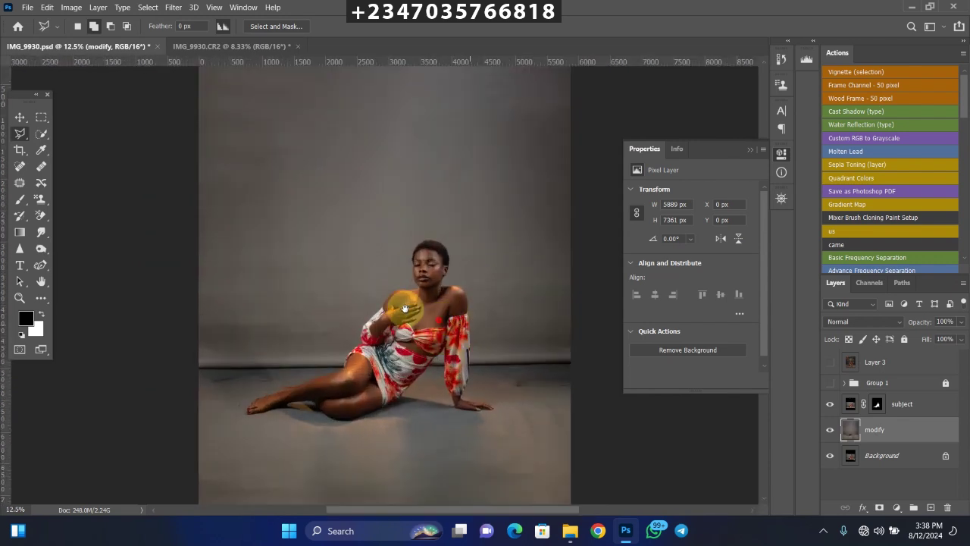
mouse_move(405, 308)
left_mouse_down()
mouse_move(389, 287)
mouse_move(408, 302)
left_mouse_up()
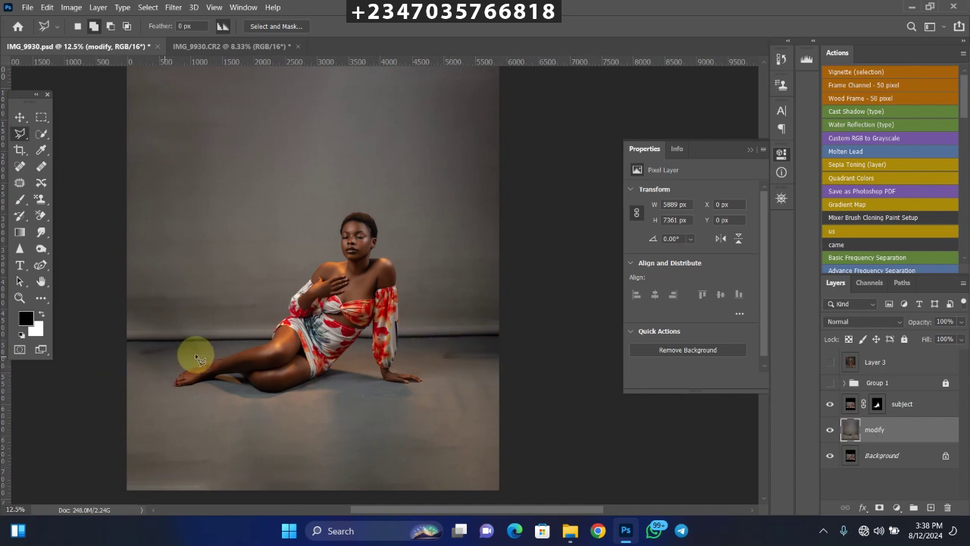
left_click(20, 185)
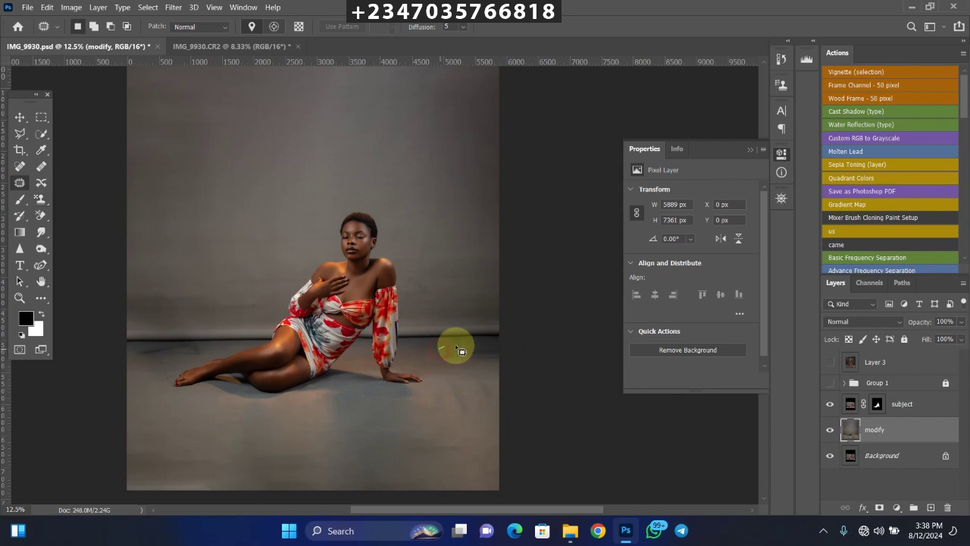
mouse_move(512, 351)
left_mouse_down()
mouse_move(450, 354)
mouse_move(472, 390)
mouse_move(462, 398)
left_mouse_up()
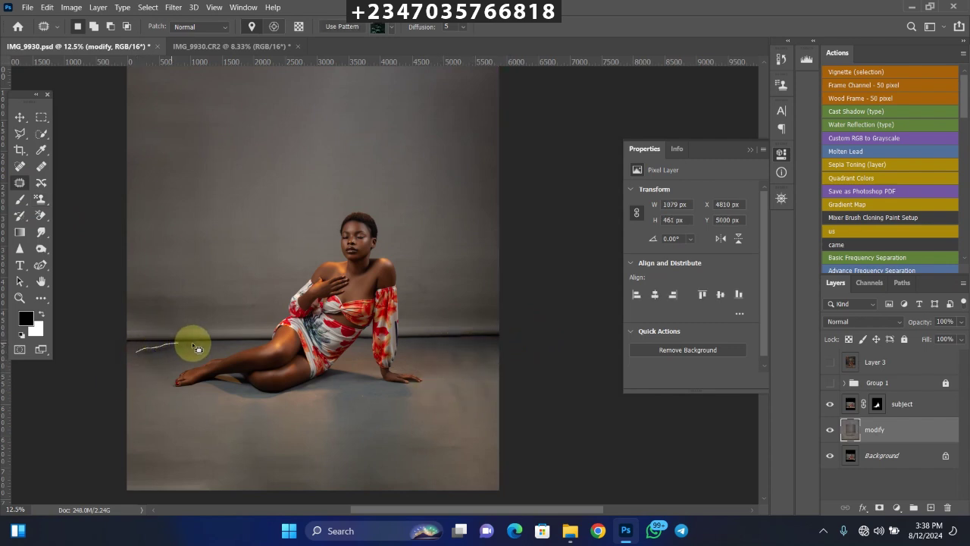
left_click_drag(184, 366, 140, 353)
mouse_move(163, 355)
left_mouse_down()
mouse_move(168, 433)
mouse_move(233, 408)
left_mouse_up()
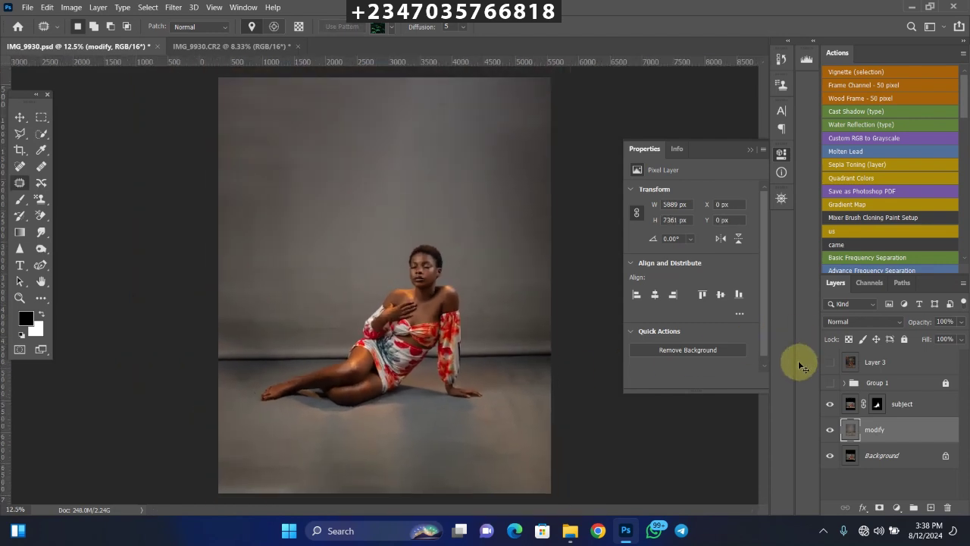
Duplicate the modify layer and rename the copy "blur"
key("ctrl+minus")
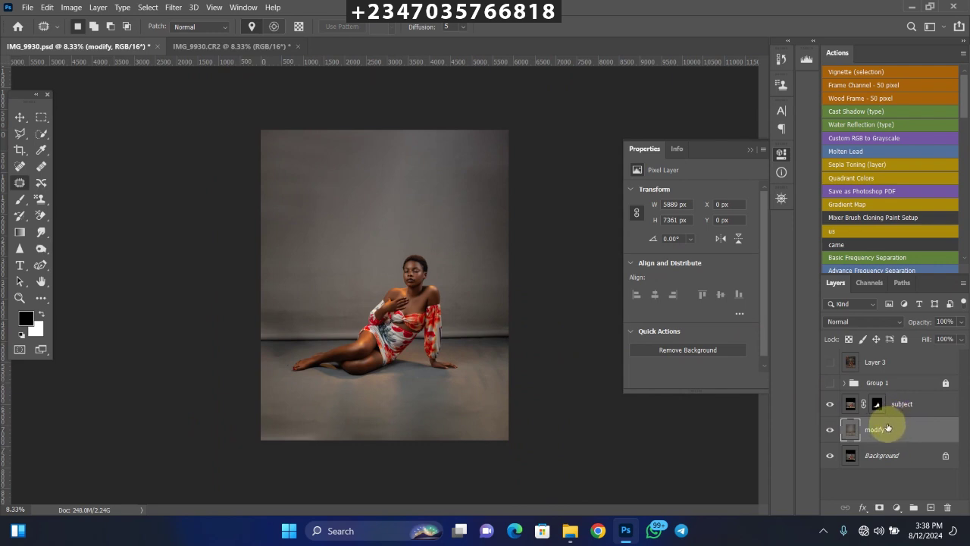
key("ctrl+j")
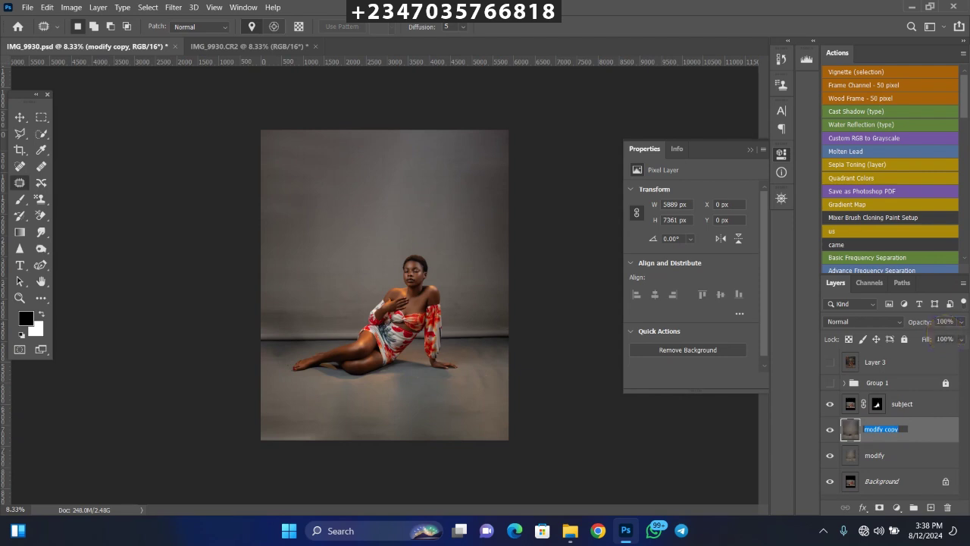
type("bk")
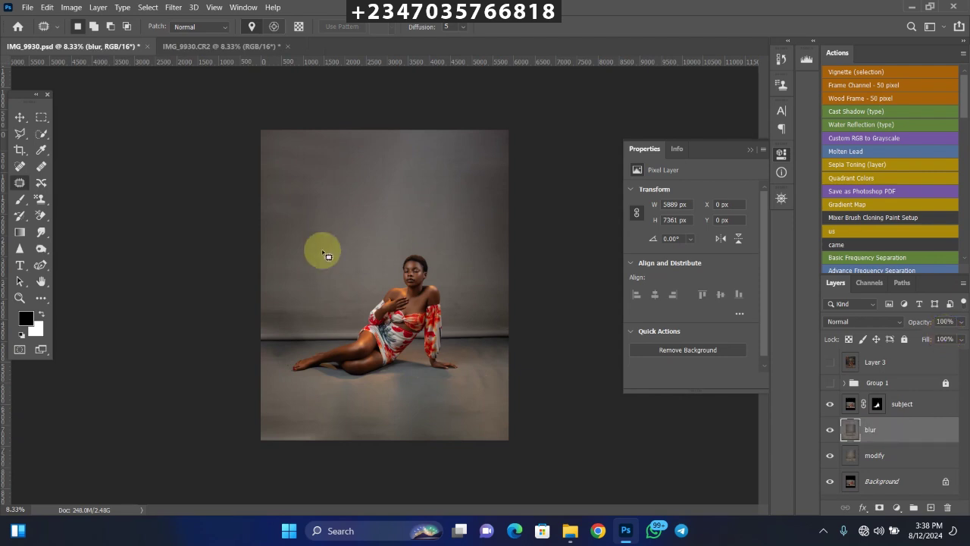
Apply a Gaussian Blur with a 100-pixel radius to the blur layer
left_click(171, 9)
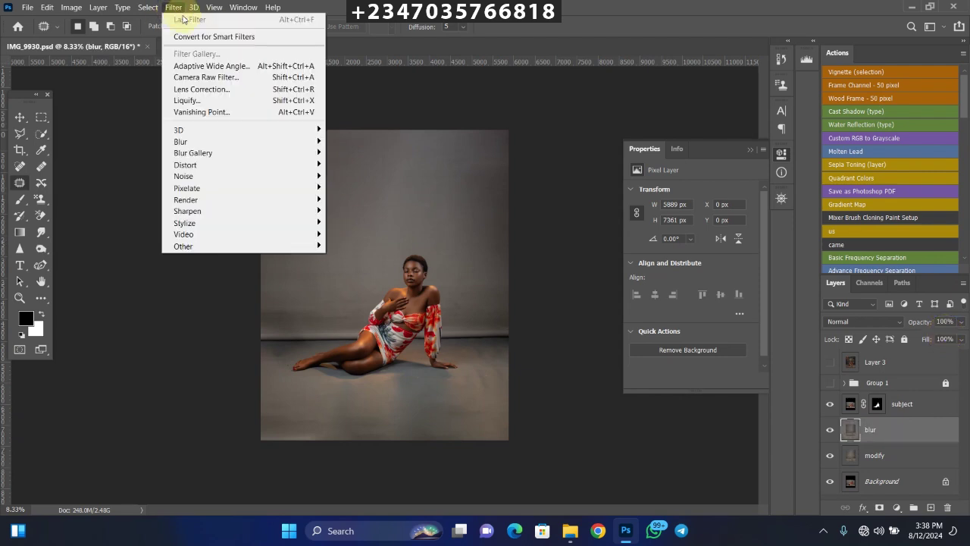
mouse_move(269, 144)
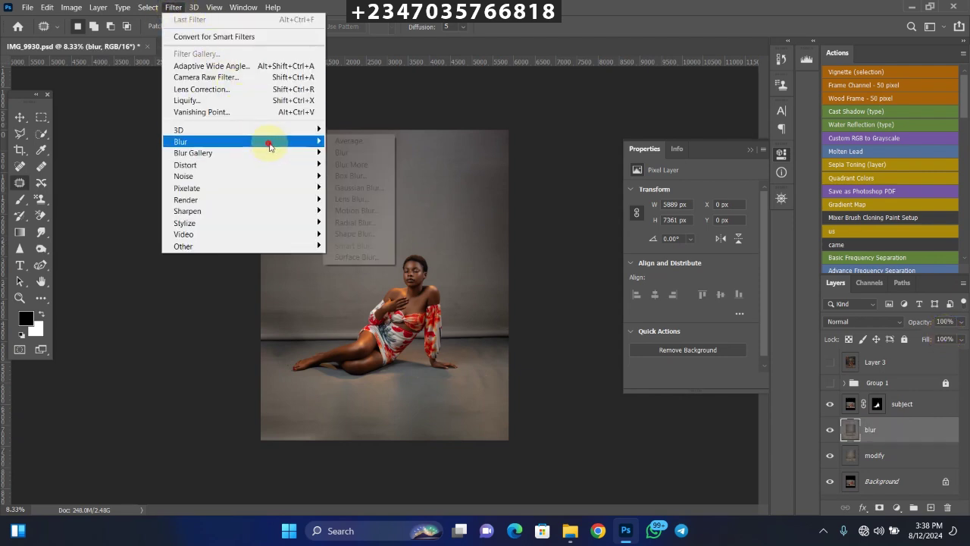
left_click(363, 187)
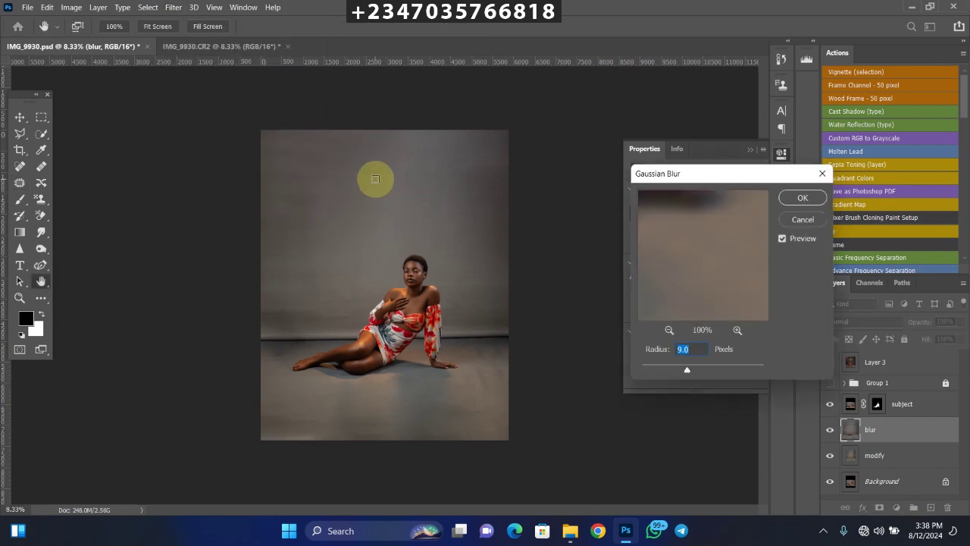
left_click(375, 179)
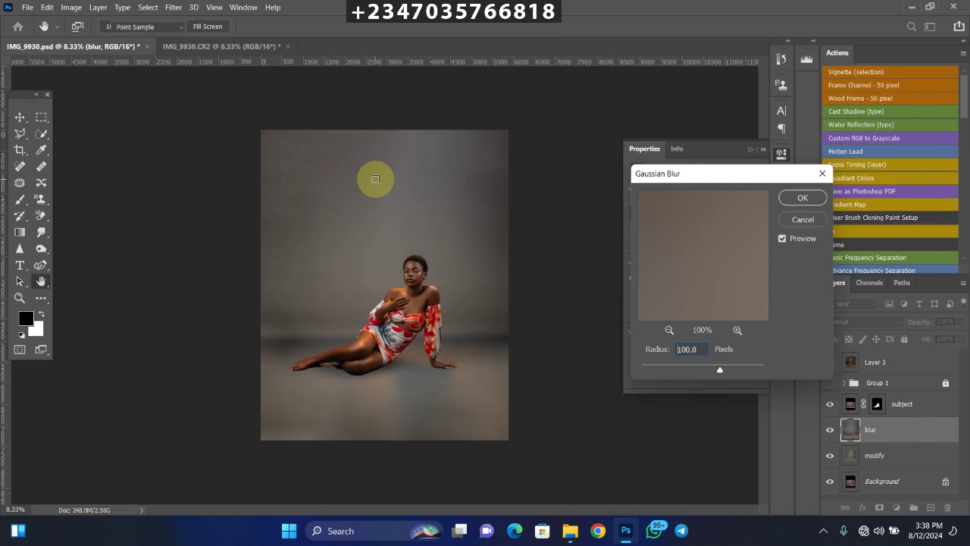
key("Return")
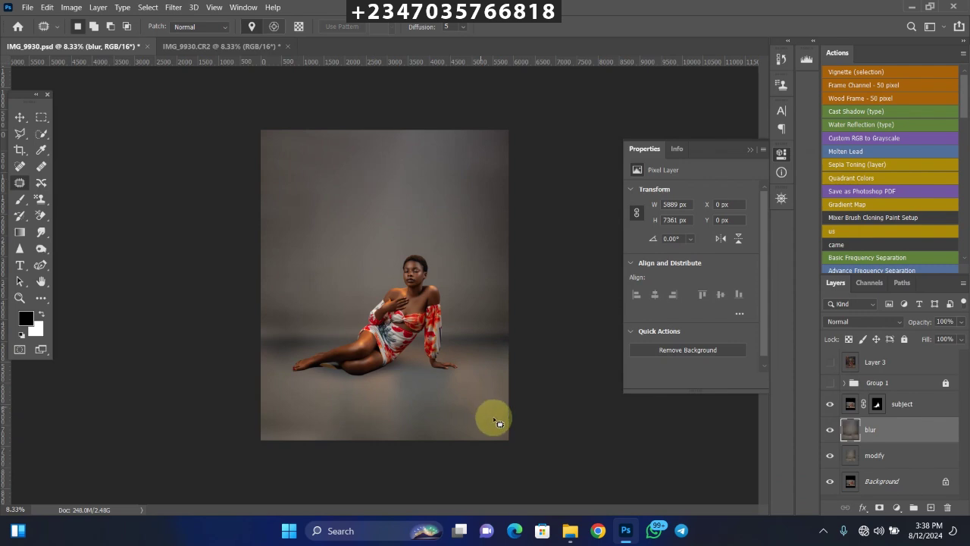
key("ctrl+plus")
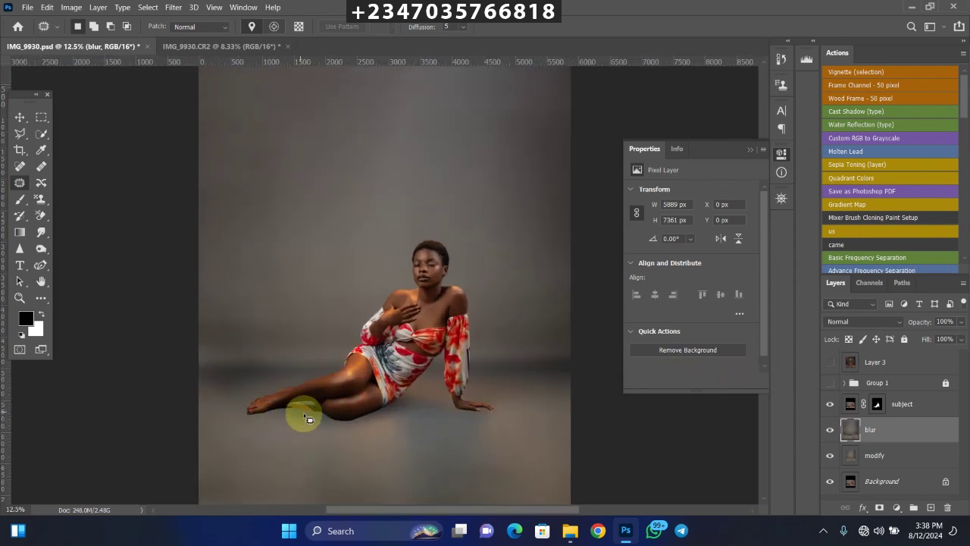
key("ctrl+minus")
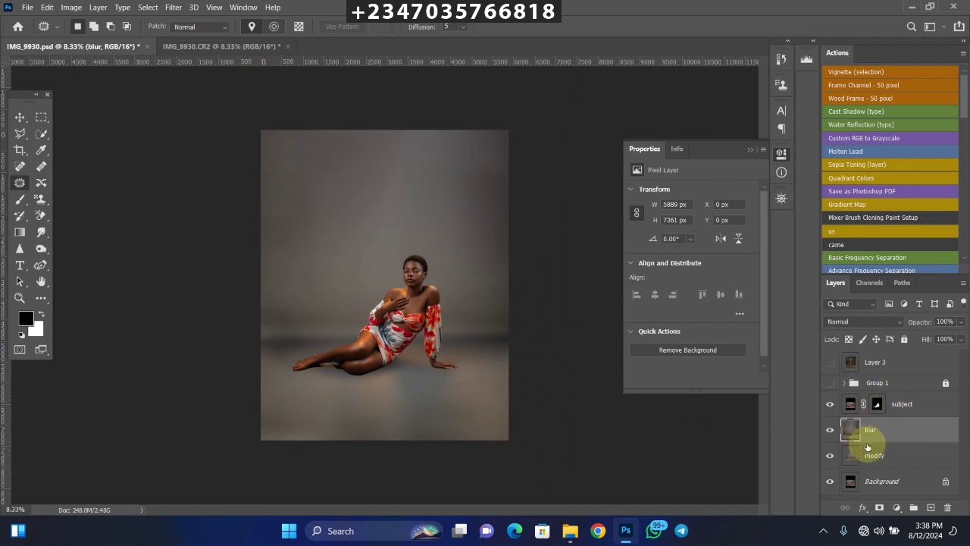
Add a layer mask to the blur layer and paint black across the backdrop fold with a 600 px brush at 100% opacity
left_click(880, 506)
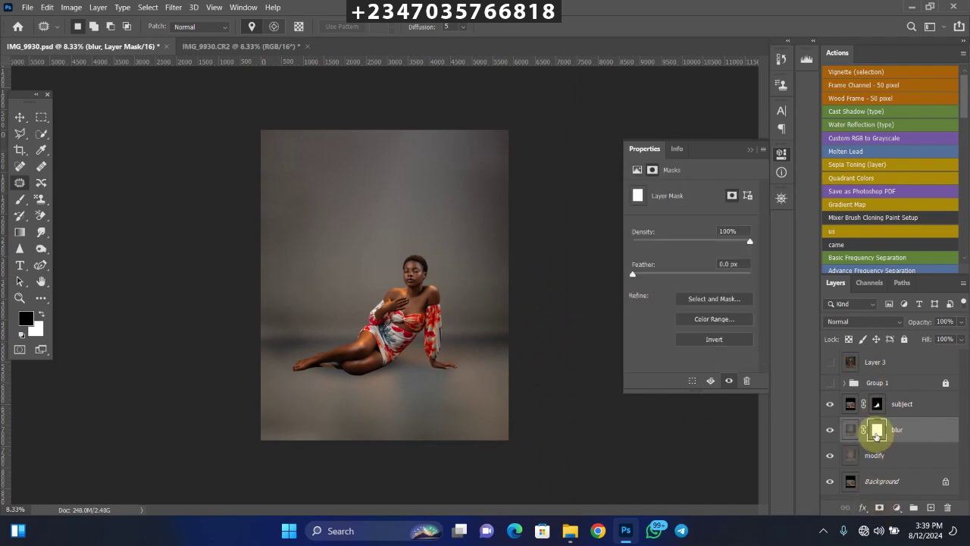
left_click(21, 199)
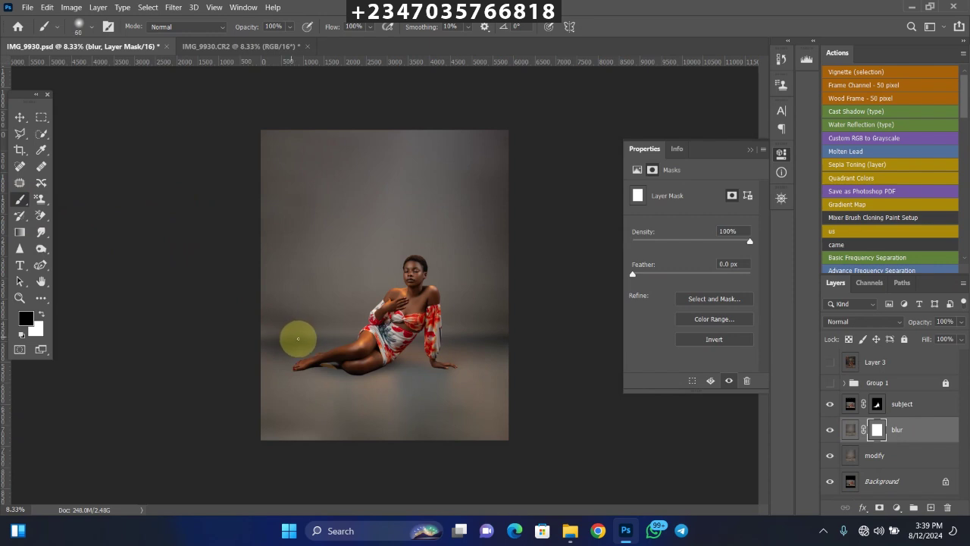
key("bracketright")
key("bracketright")
key("bracketright")
key("bracketright")
key("bracketright")
key("bracketright")
key("bracketright")
key("bracketright")
key("bracketright")
key("bracketright")
key("bracketright")
key("bracketright")
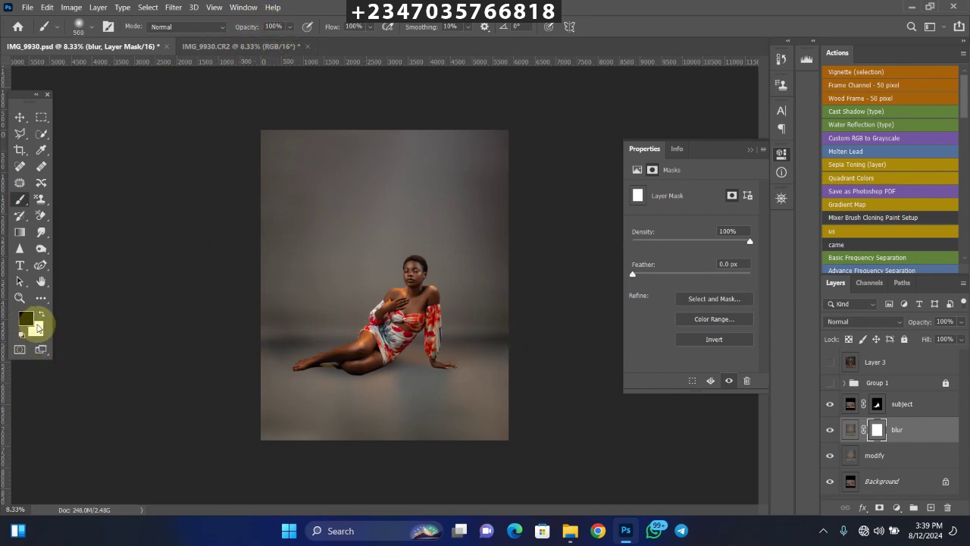
left_click_drag(264, 338, 524, 340)
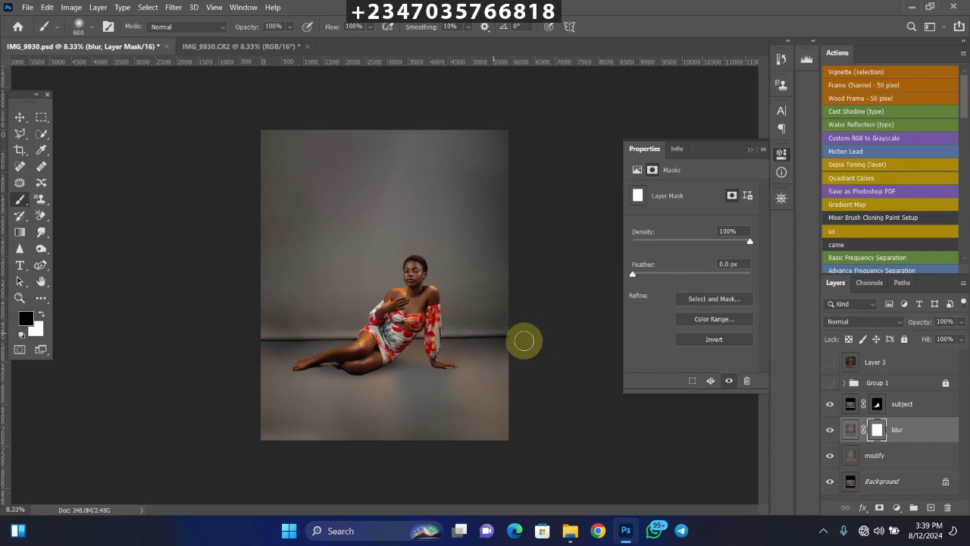
Enlarge the brush to 800 px and mask the blur off the floor around the woman's legs and hand
key("bracketright")
key("bracketright")
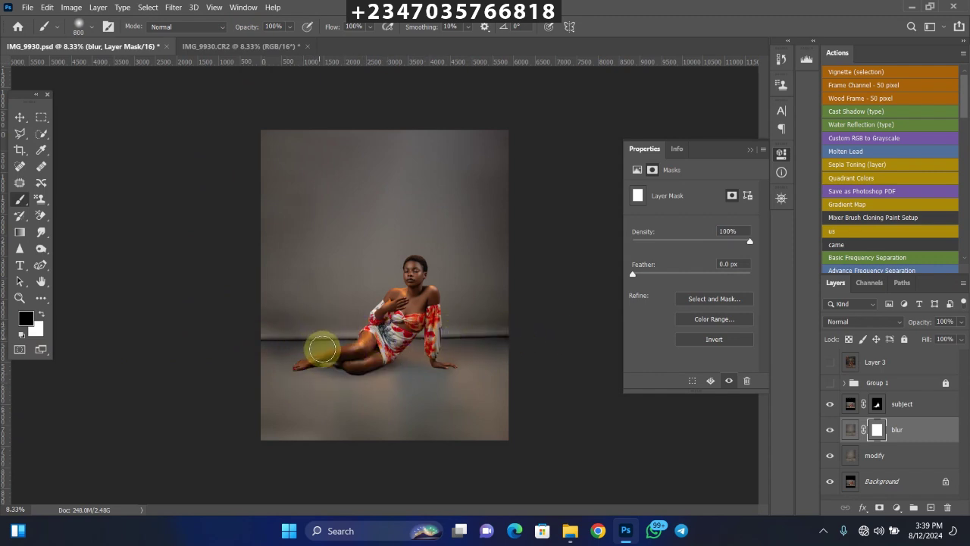
mouse_move(301, 366)
left_mouse_down()
mouse_move(442, 359)
mouse_move(378, 361)
mouse_move(451, 366)
mouse_move(375, 369)
mouse_move(460, 371)
mouse_move(306, 369)
mouse_move(393, 379)
mouse_move(362, 383)
mouse_move(404, 392)
mouse_move(427, 392)
mouse_move(398, 387)
mouse_move(352, 346)
mouse_move(303, 340)
left_mouse_up()
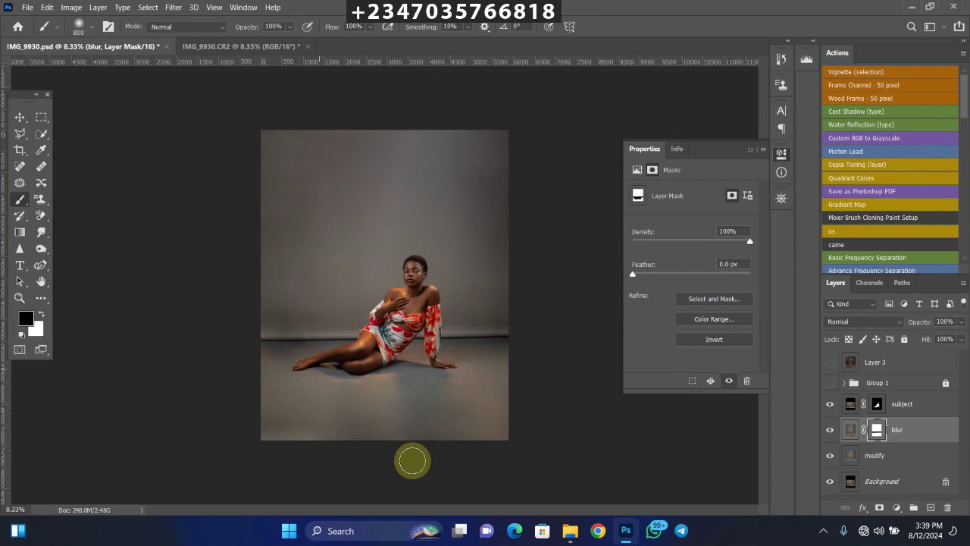
key("ctrl+minus")
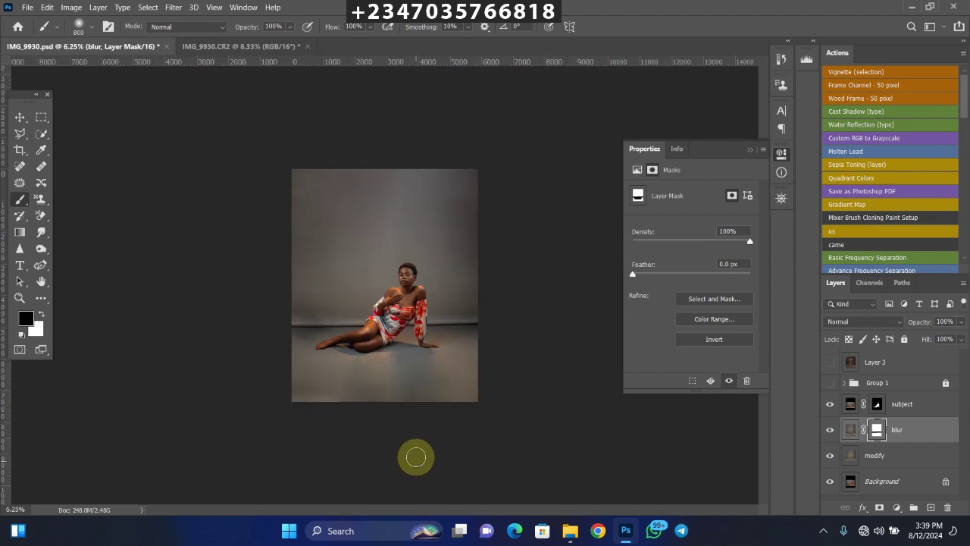
key("ctrl+plus")
key("ctrl+plus")
key("ctrl+minus")
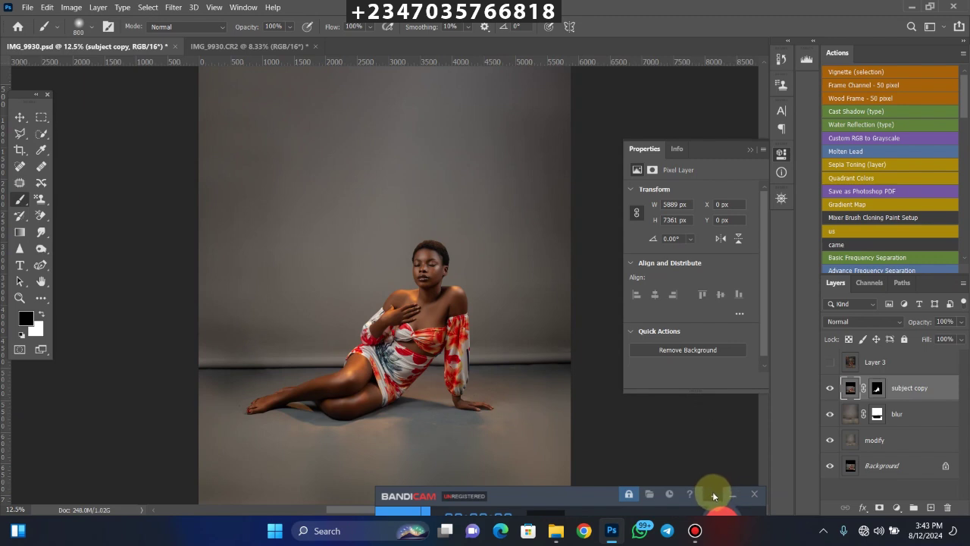
Duplicate the subject copy layer and convert the lower of the two to a smart object
left_click(713, 494)
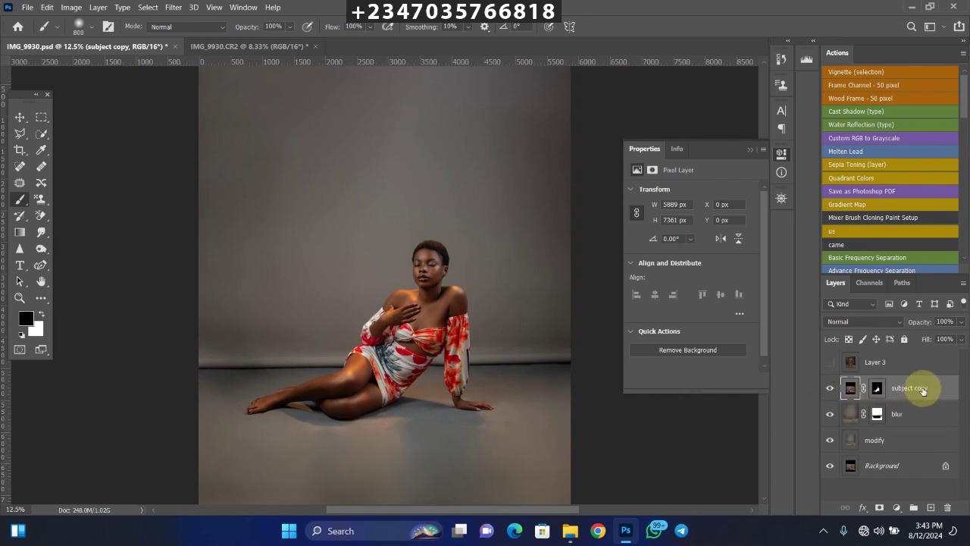
key("ctrl+j")
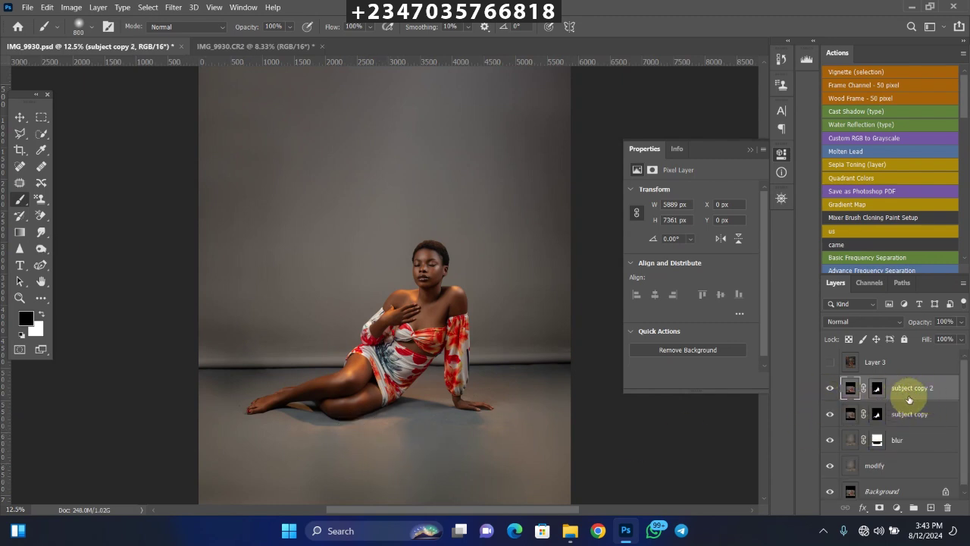
left_click(911, 415)
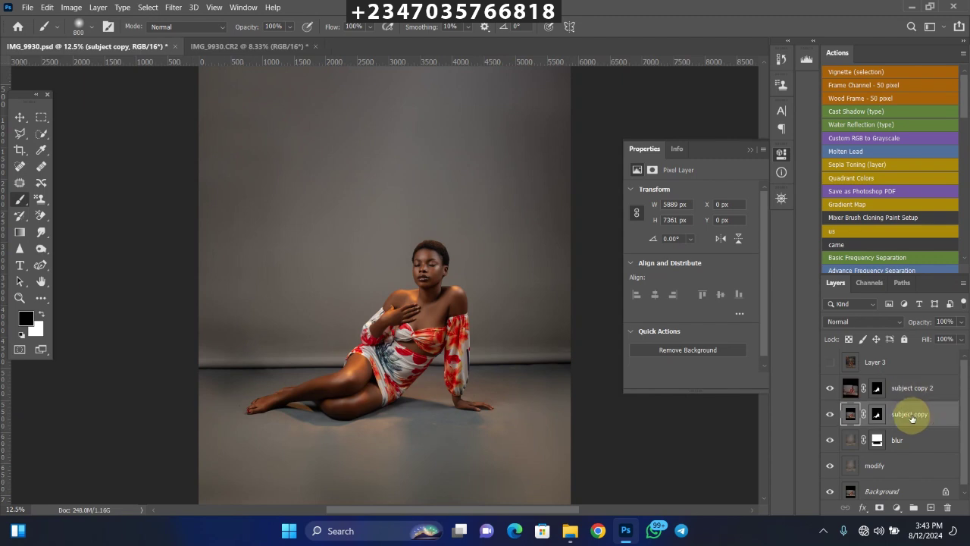
right_click(937, 417)
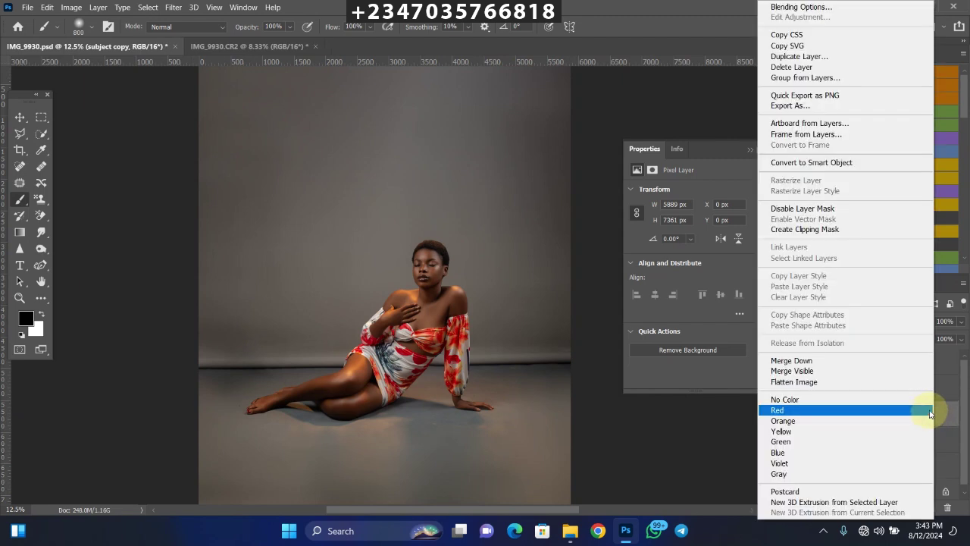
left_click(803, 161)
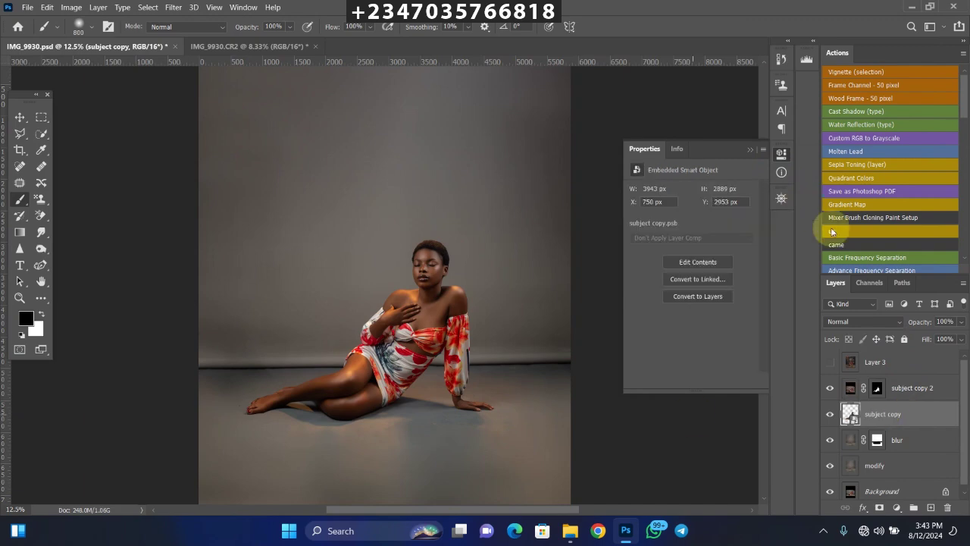
Open the subject copy smart object's contents, flip the canvas vertically, then save and close it
right_click(909, 415)
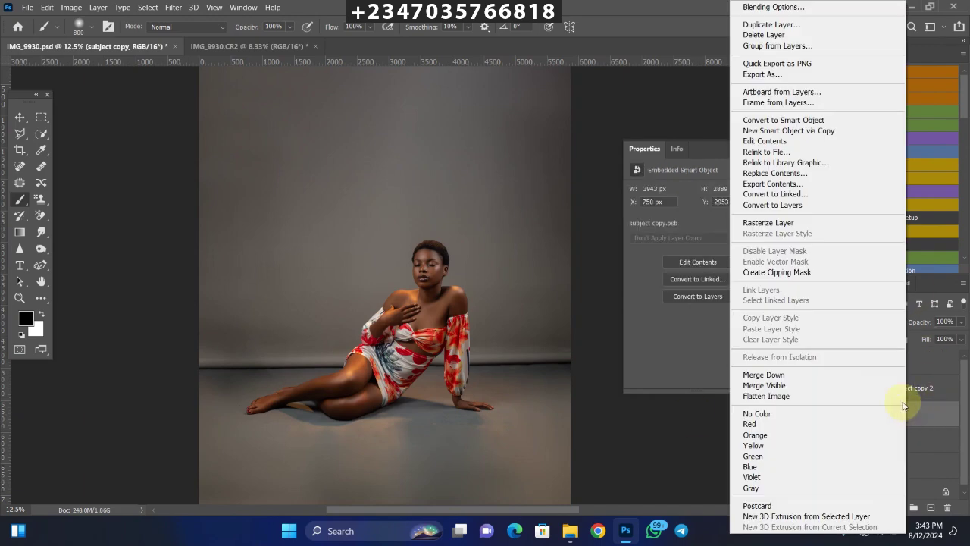
left_click(766, 141)
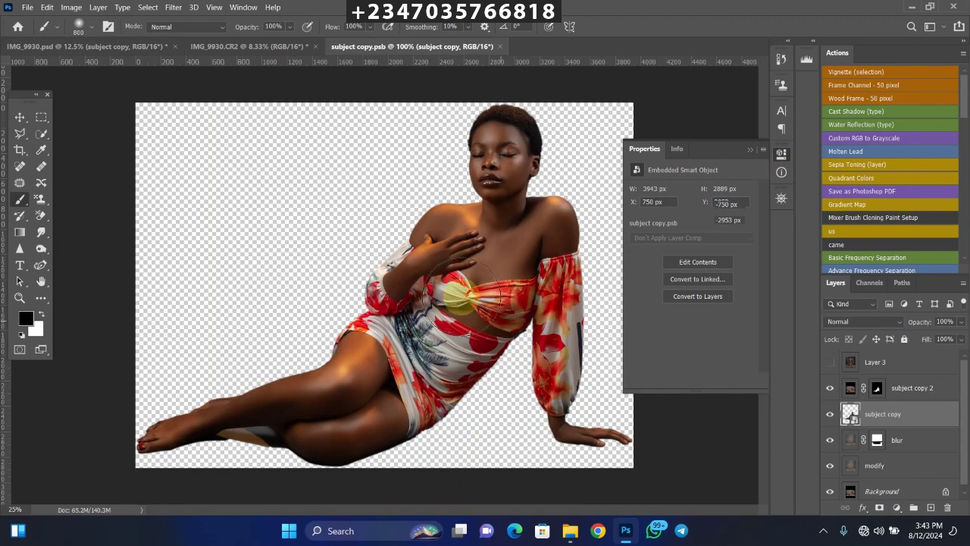
left_click(72, 7)
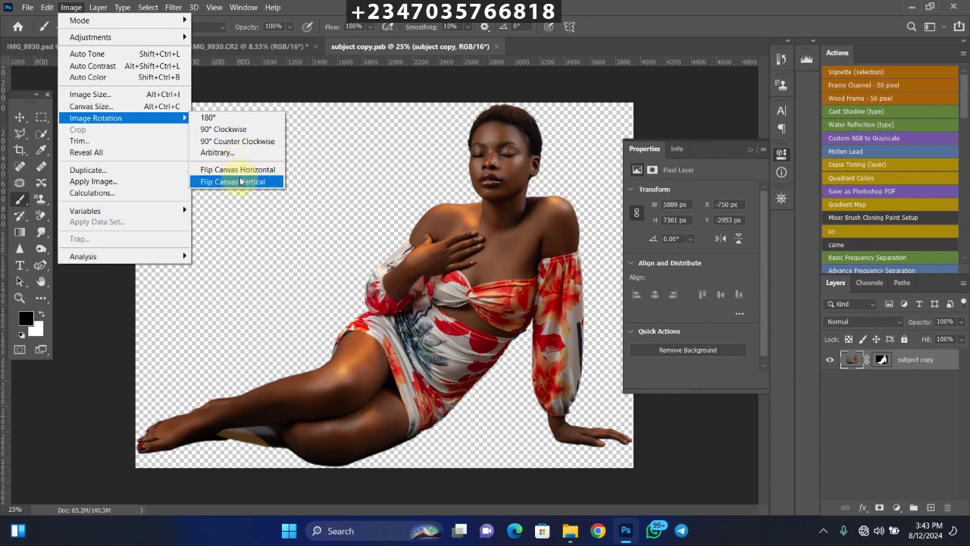
left_click(364, 246)
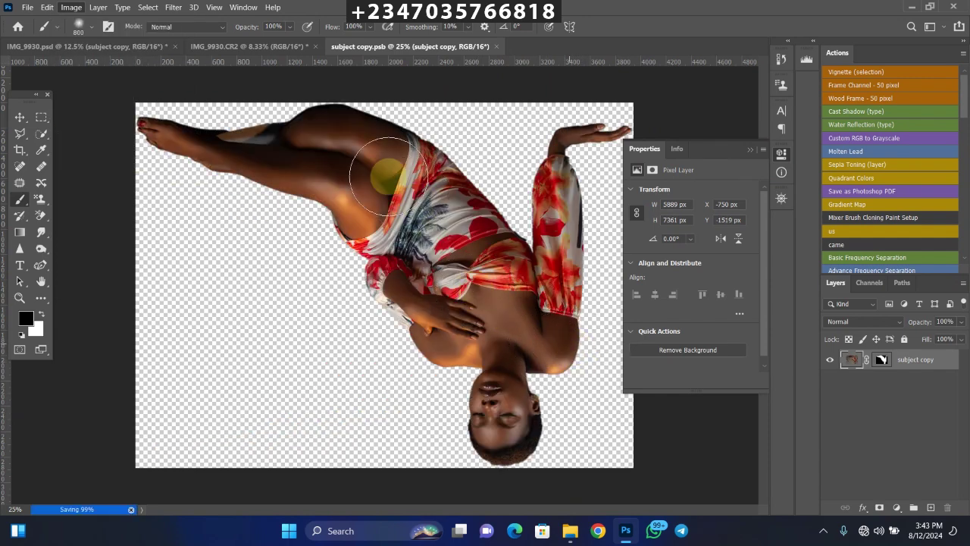
key("ctrl+s")
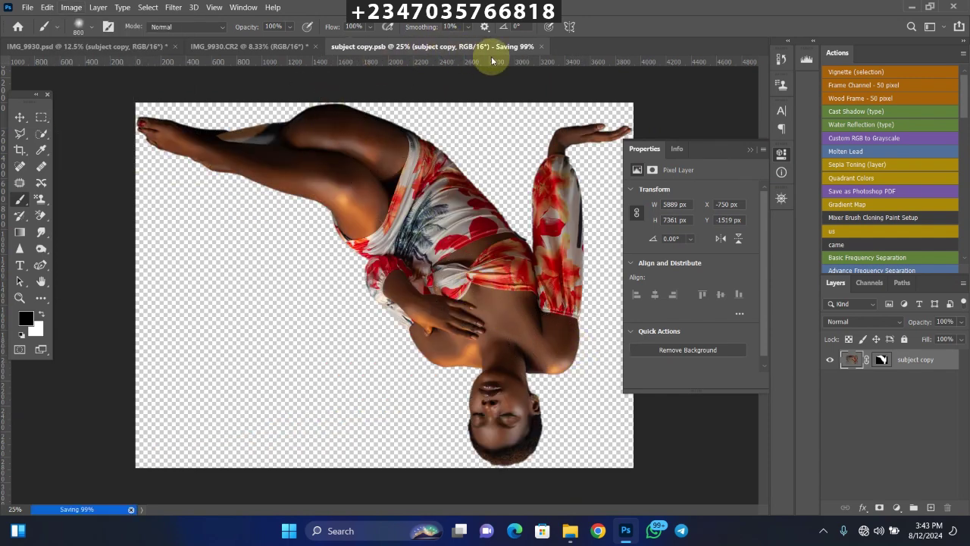
left_click(541, 46)
key("Return")
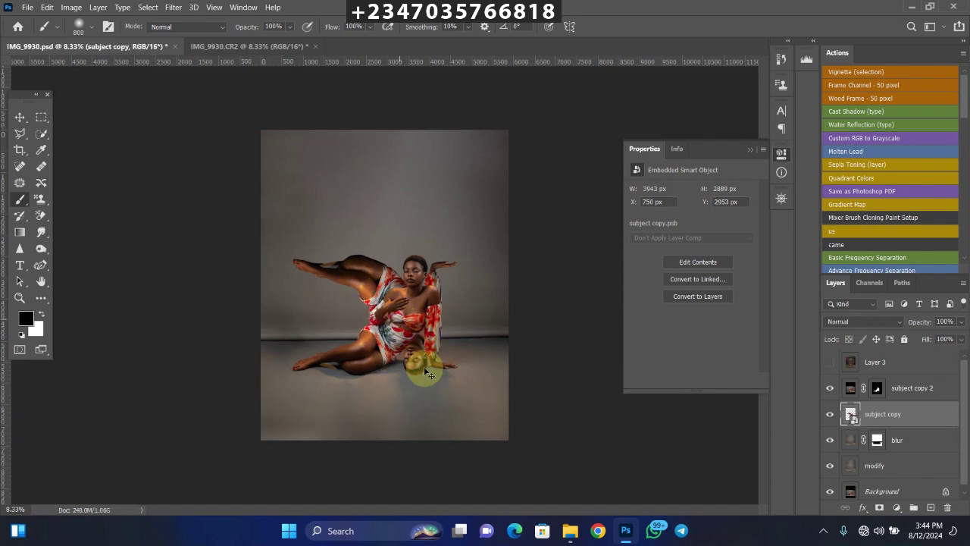
Move the flipped subject copy straight down beneath the woman as a floor reflection and set its opacity to 43%
key("ctrl+t")
left_click_drag(400, 312, 401, 429)
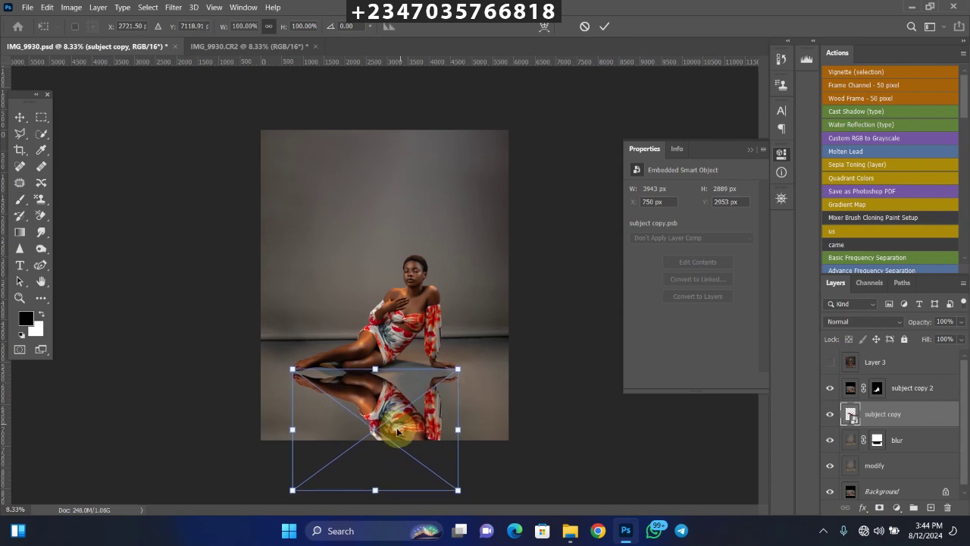
key("Return")
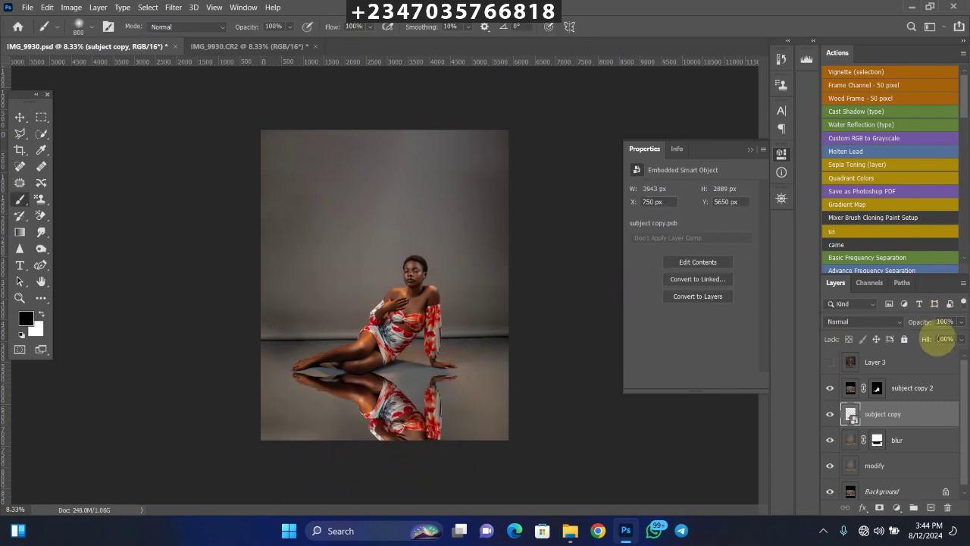
left_click(960, 321)
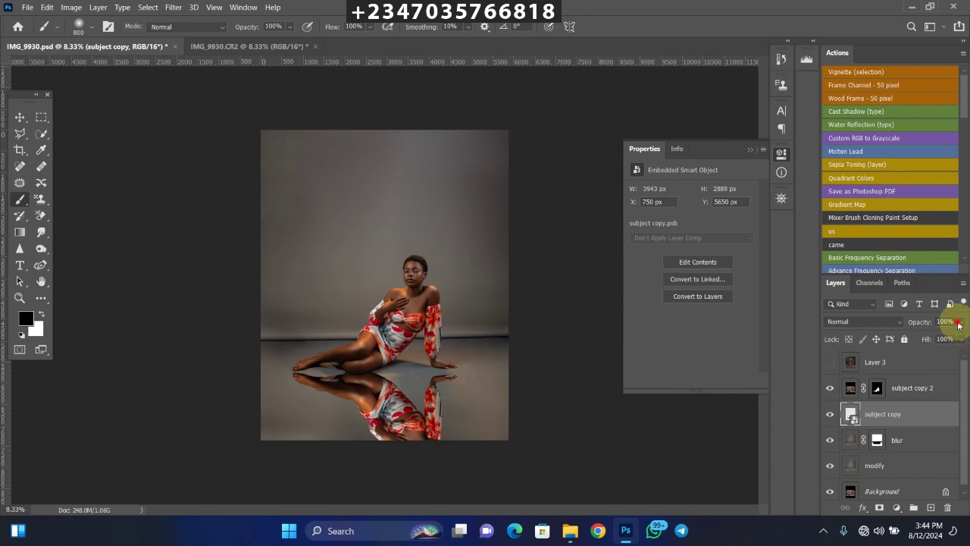
left_click(927, 338)
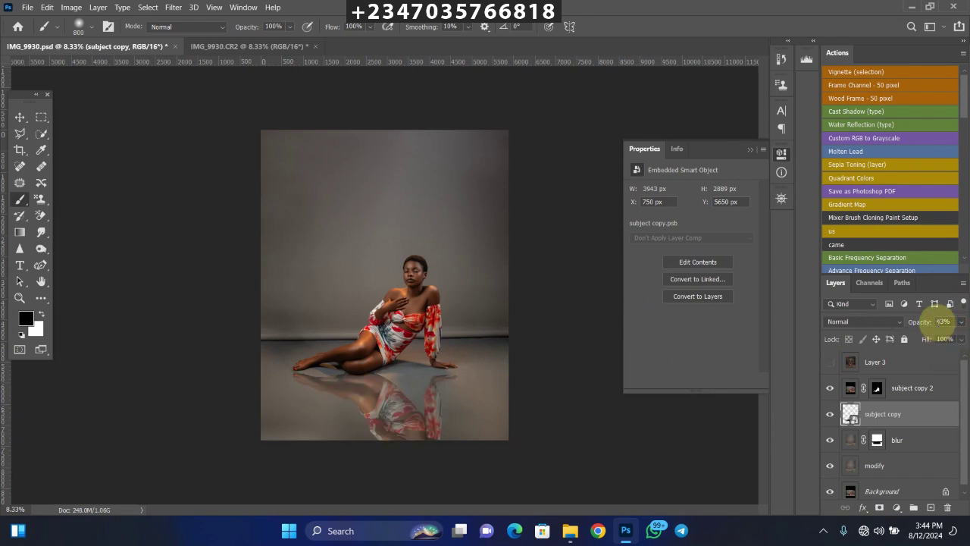
Apply a Motion Blur to the reflection layer with angle 0° and a distance of 215 pixels
left_click(172, 8)
mouse_move(275, 141)
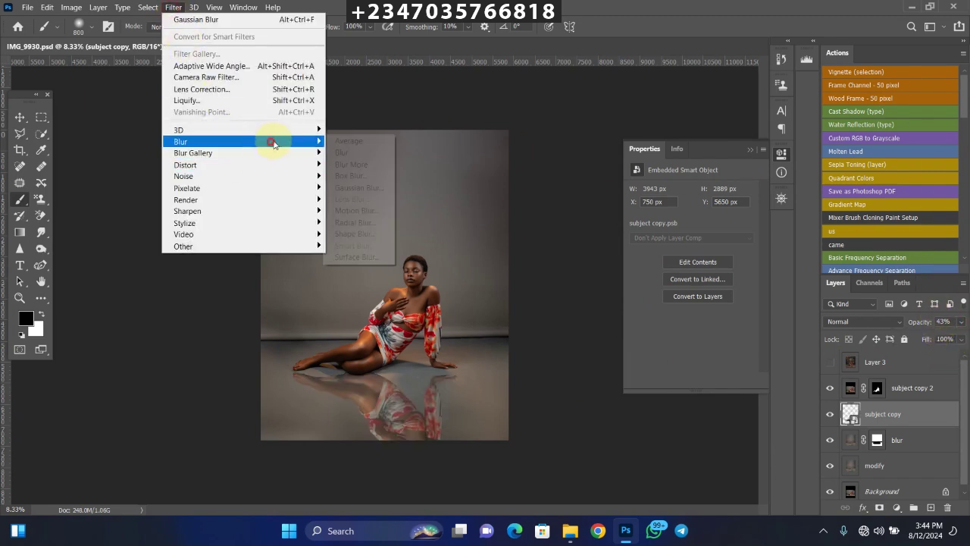
left_click(365, 216)
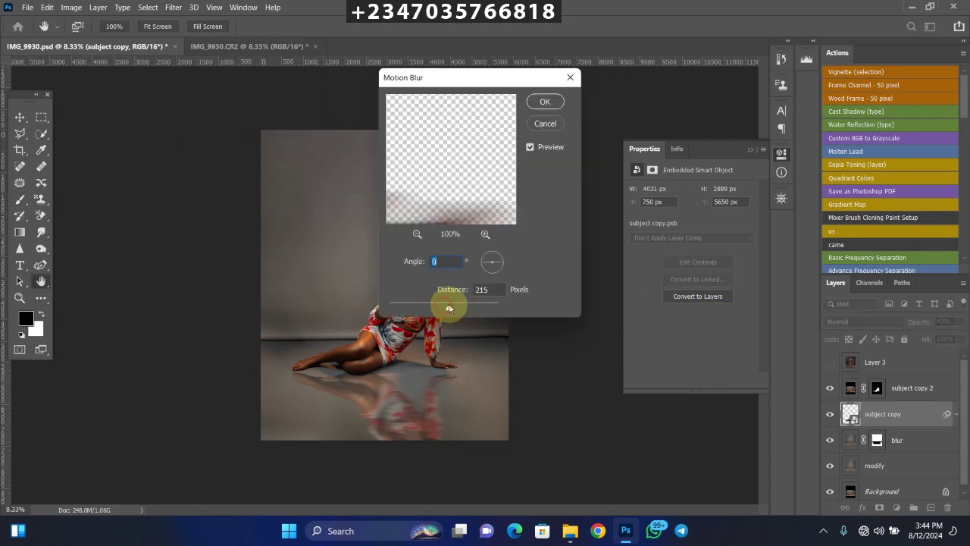
left_click(448, 307)
key("Escape")
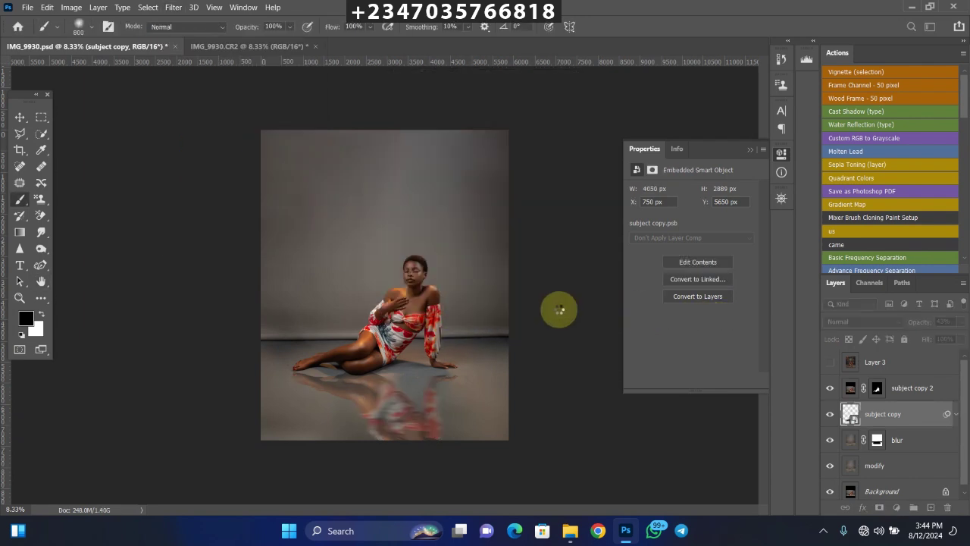
key("b")
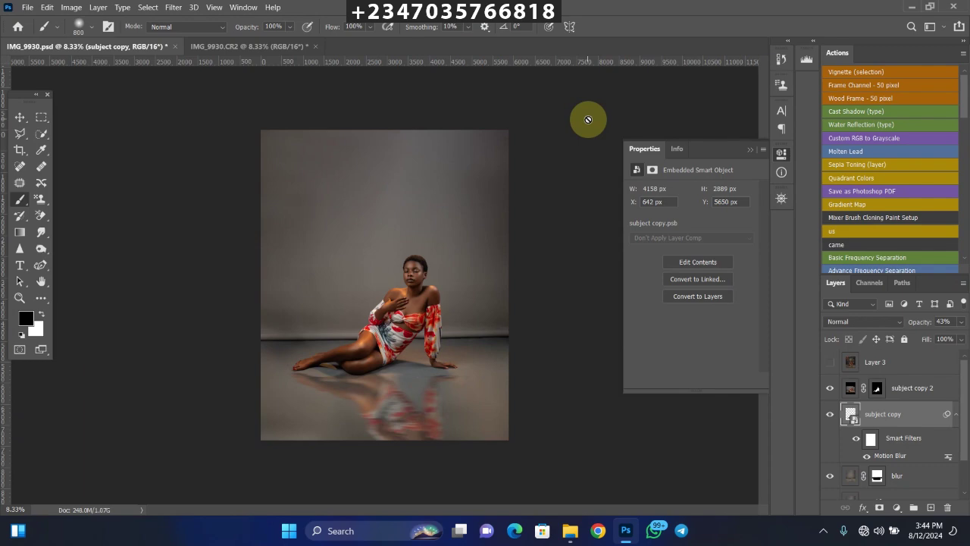
Switch to File Explorer and place Vintage Floral Backgrounds 03 from the ction folder in Documents into IMG_9930.psd
mouse_move(566, 530)
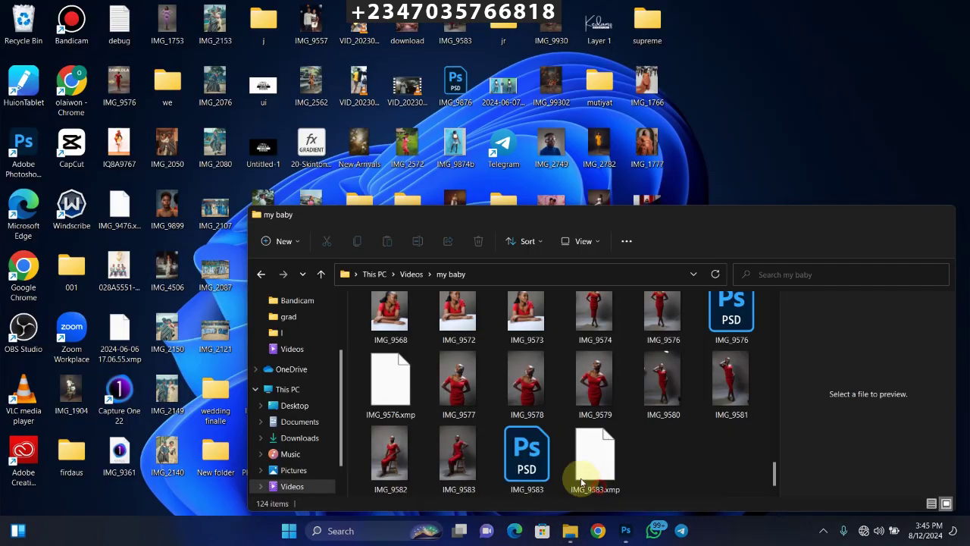
left_click(580, 472)
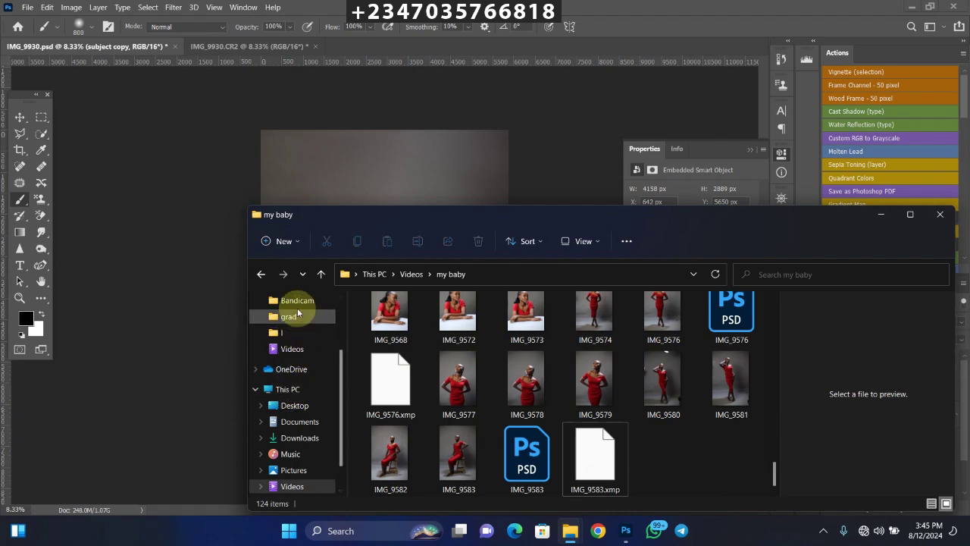
scroll(340, 351, "up", 1)
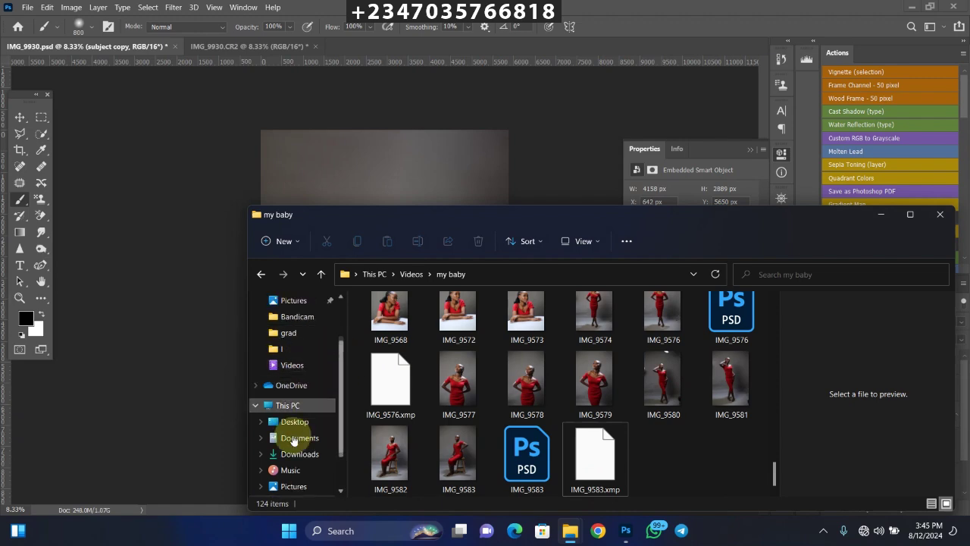
left_click(294, 440)
double_click(526, 333)
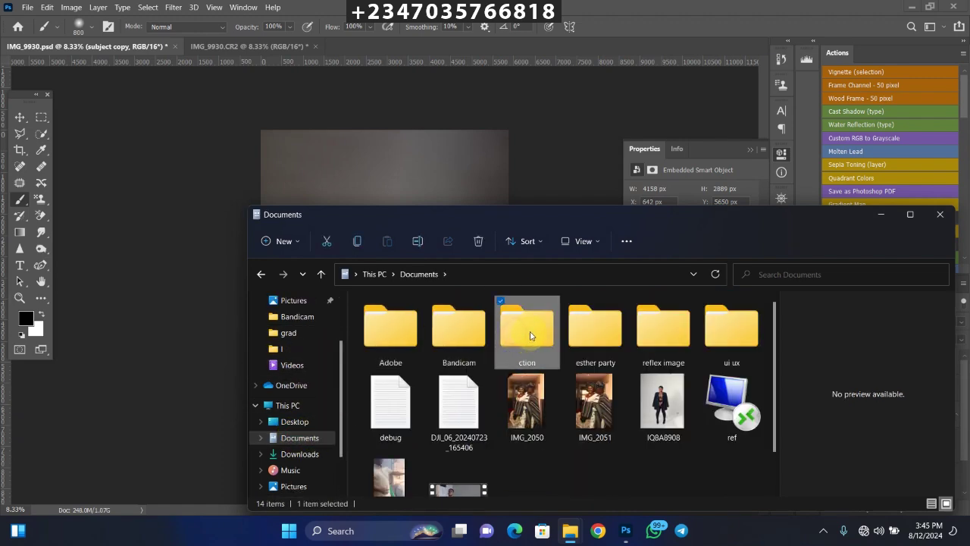
left_click_drag(774, 307, 769, 470)
left_click(652, 378)
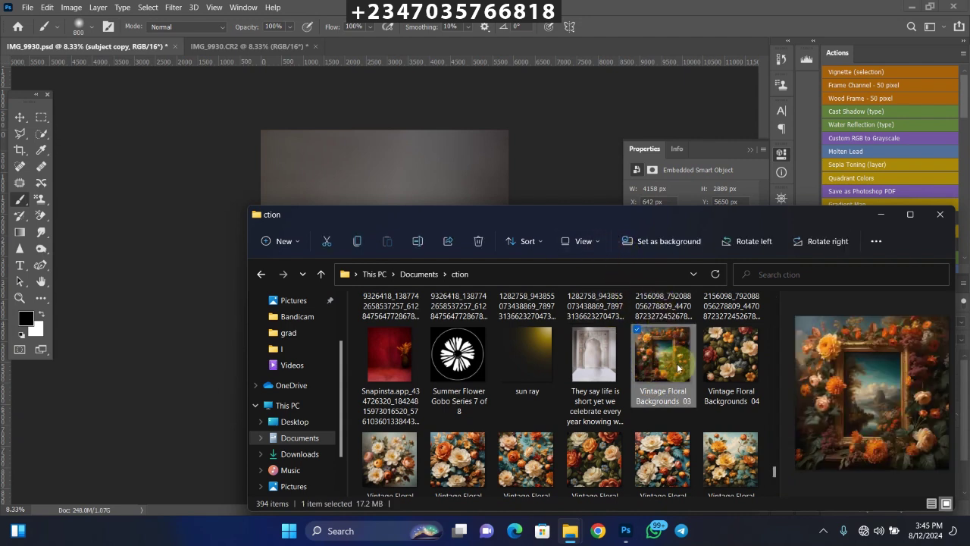
left_click_drag(667, 355, 346, 247)
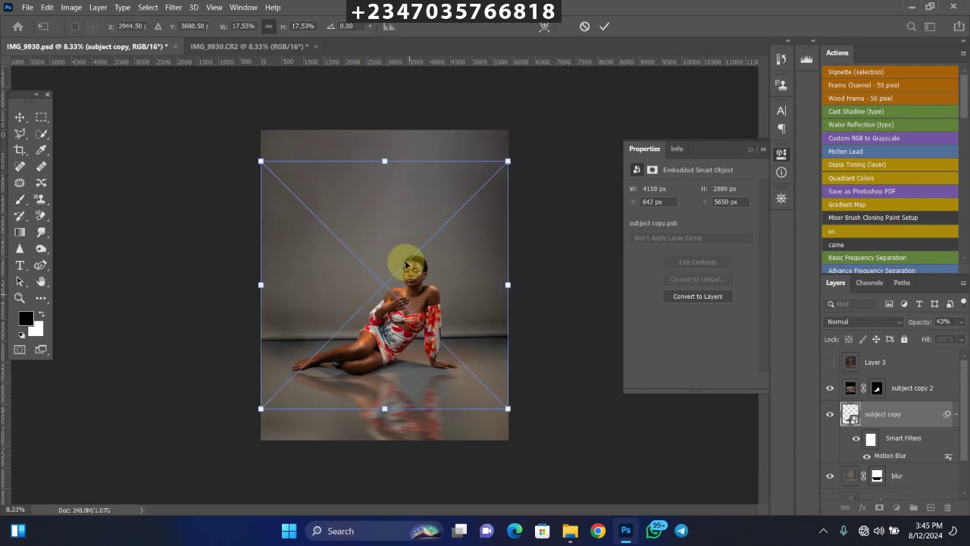
Move the placed floral image up so its lower edge meets the floor line, and set its blend mode to Soft Light
left_click_drag(403, 296, 269, 157)
key("Return")
key("b")
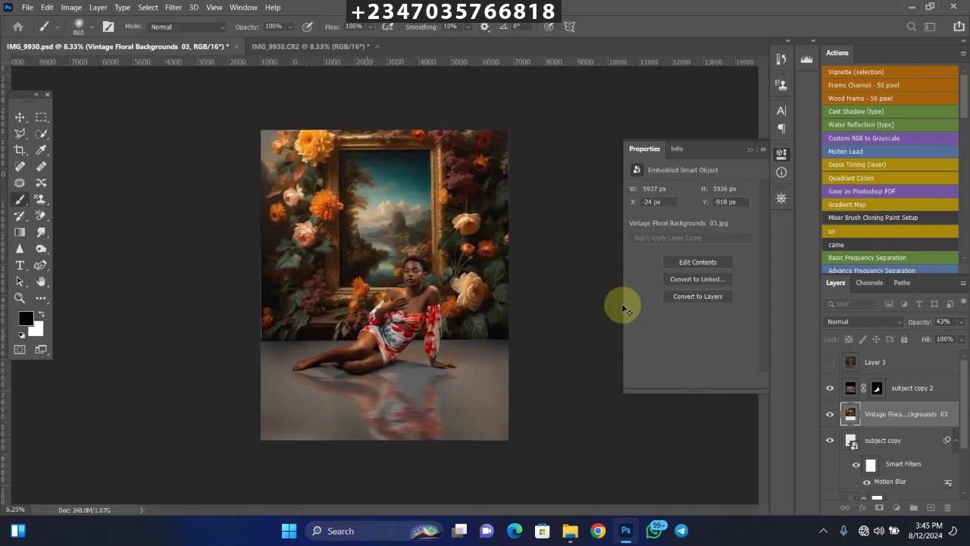
left_click(871, 322)
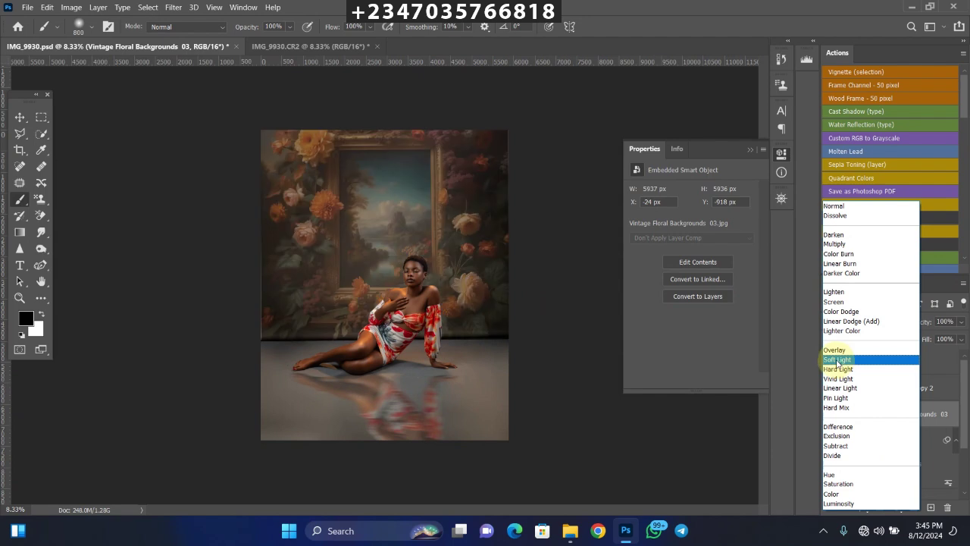
left_click(836, 363)
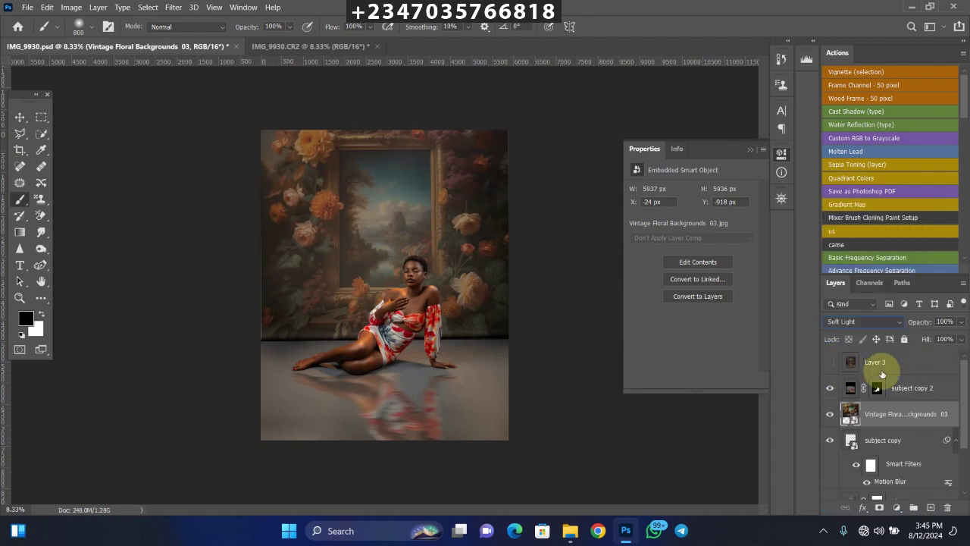
Apply a Gaussian Blur with a 10 pixel radius to the Vintage Floral Backgrounds 03 layer
left_click(172, 8)
mouse_move(265, 143)
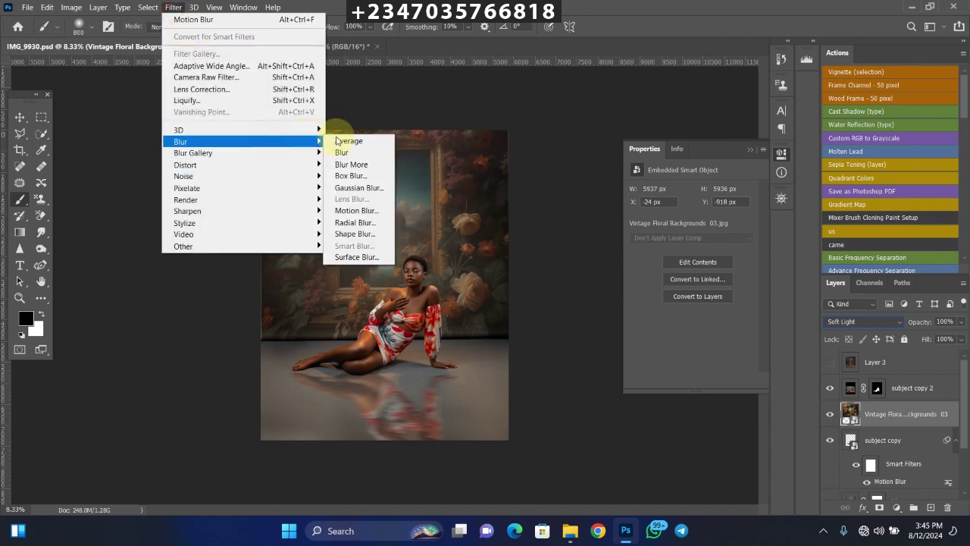
left_click(359, 188)
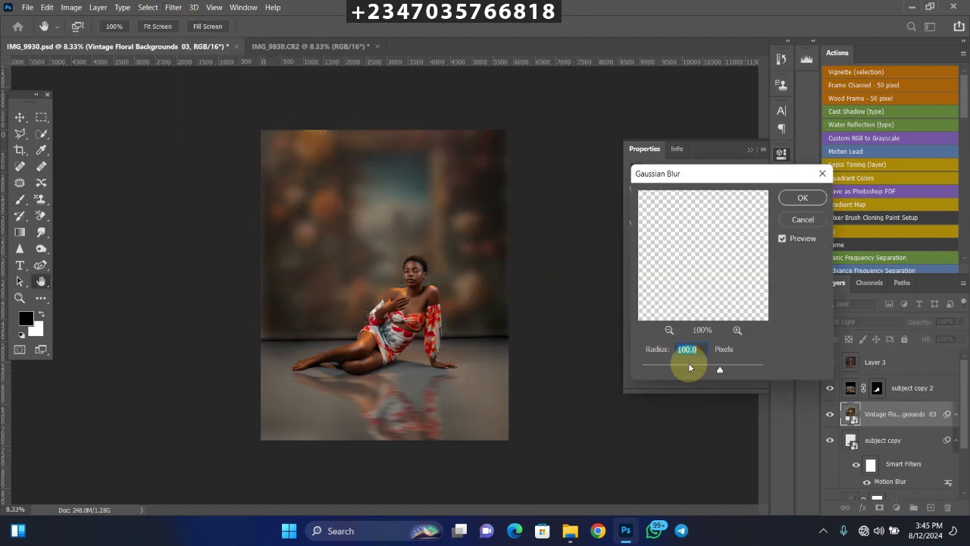
type("10")
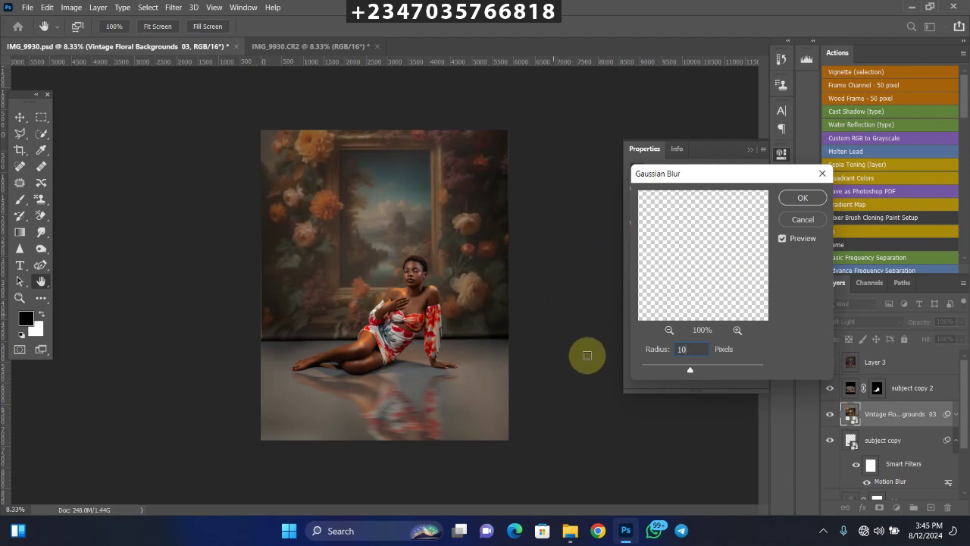
key("Return")
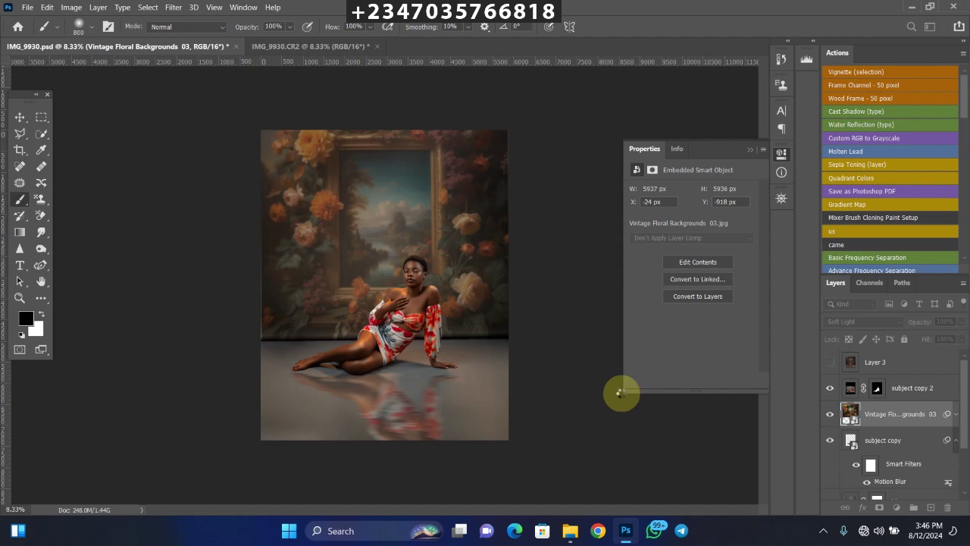
key("ctrl+minus")
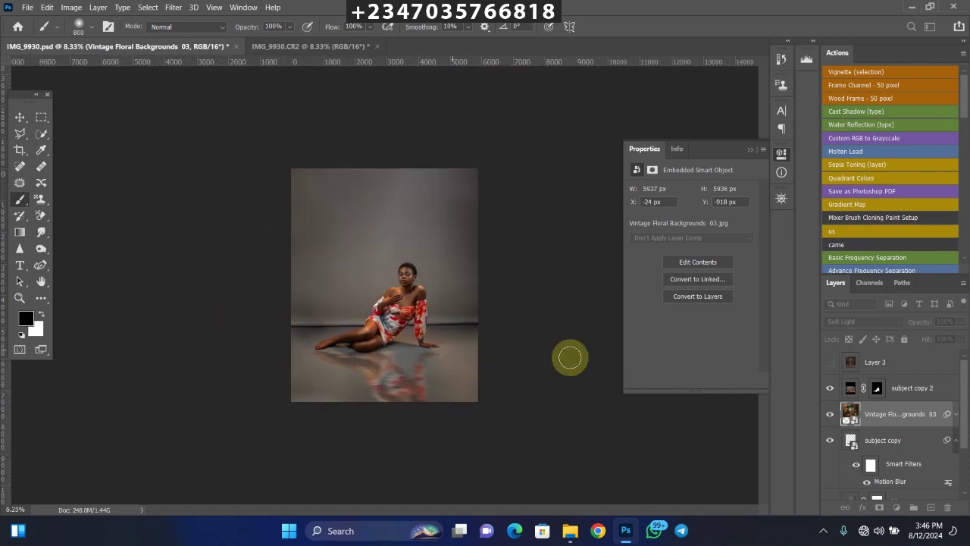
key("ctrl+plus")
left_click(829, 416)
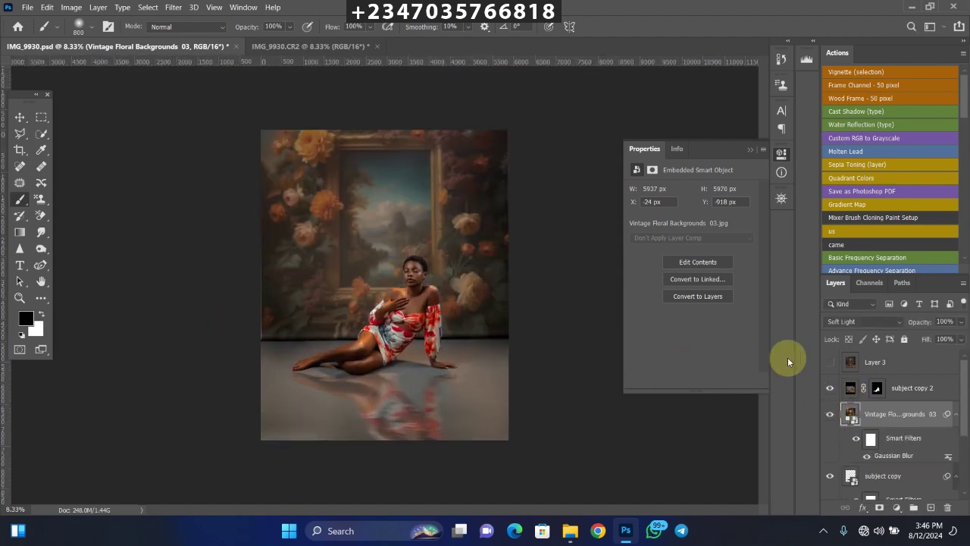
Switch to File Explorer and place Vintage Floral Backgrounds 08 from the ction folder into IMG_9930.psd
left_click(569, 531)
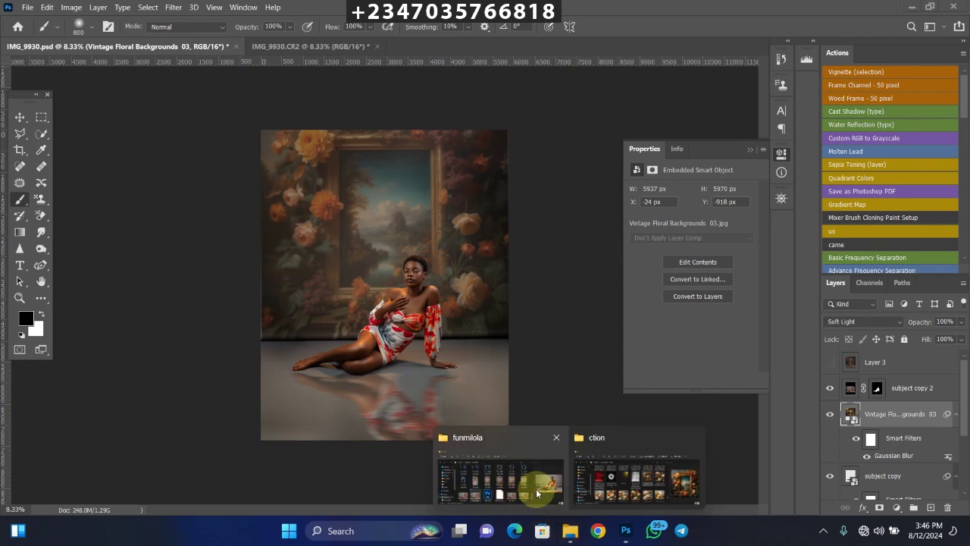
left_click(595, 479)
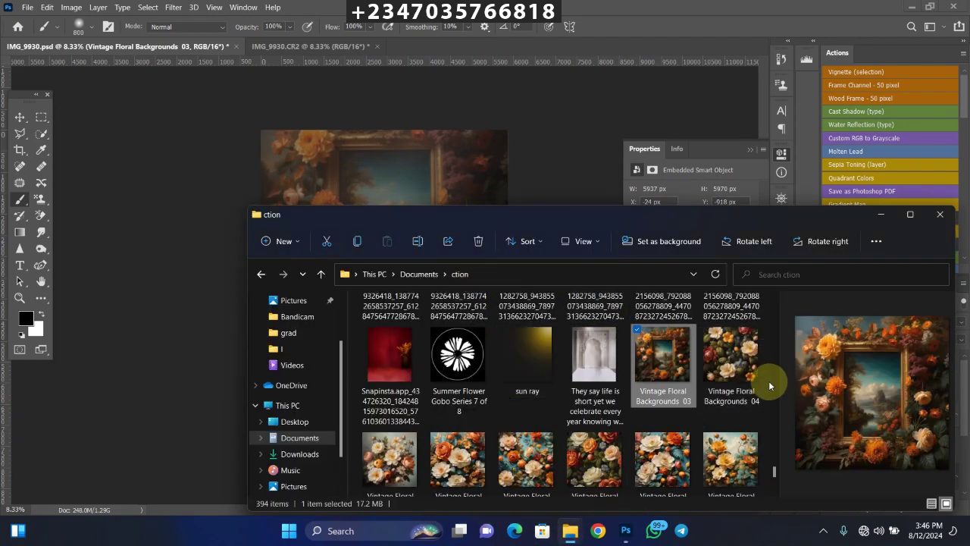
left_click(773, 493)
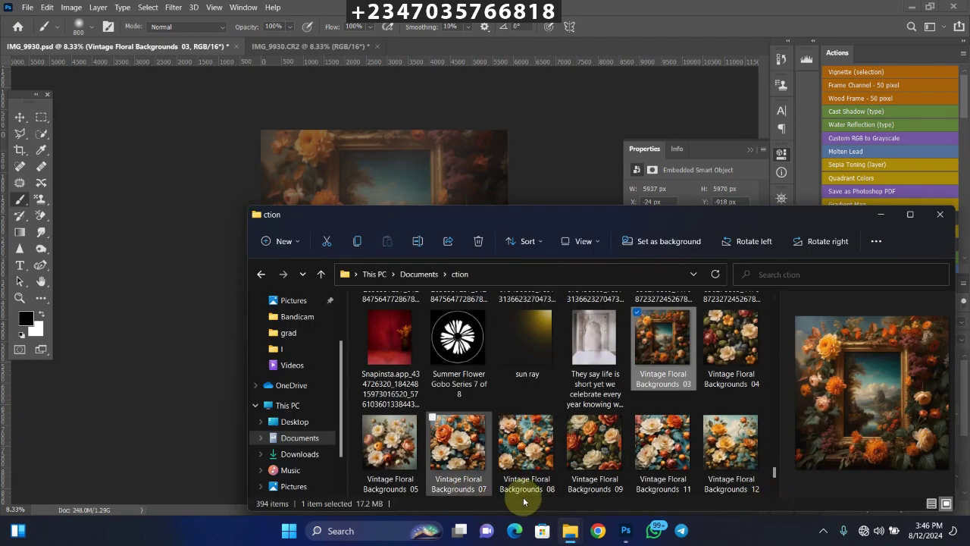
left_click(528, 444)
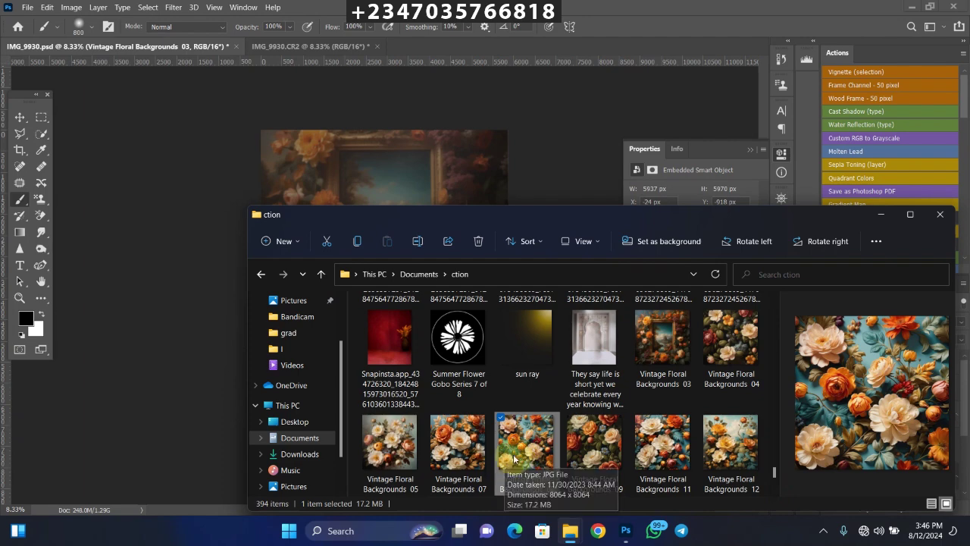
left_click(273, 182)
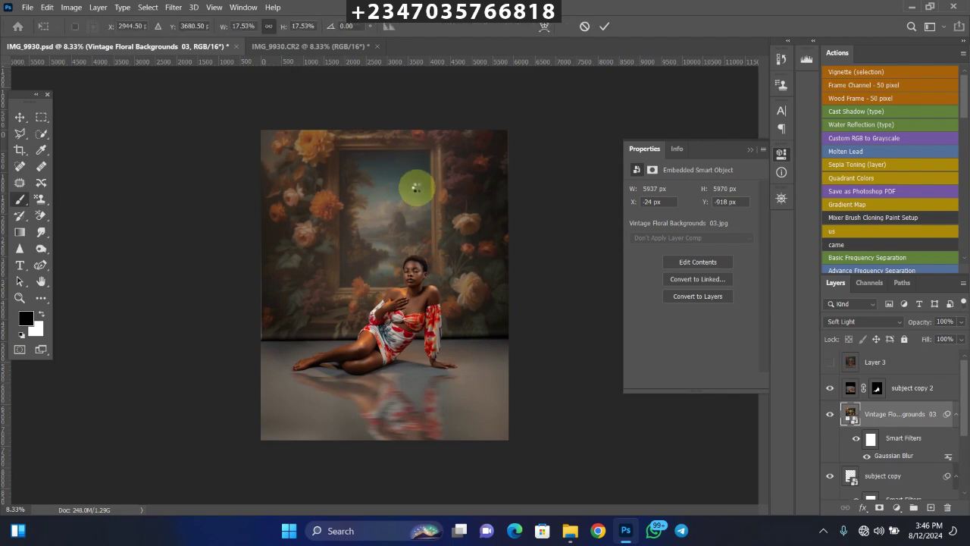
Move the second floral image down onto the floor area and distort its lower corners outward to give it floor perspective
key("ctrl+t")
left_click_drag(388, 405, 394, 460)
key("ctrl+minus")
key("ctrl+minus")
key("ctrl+minus")
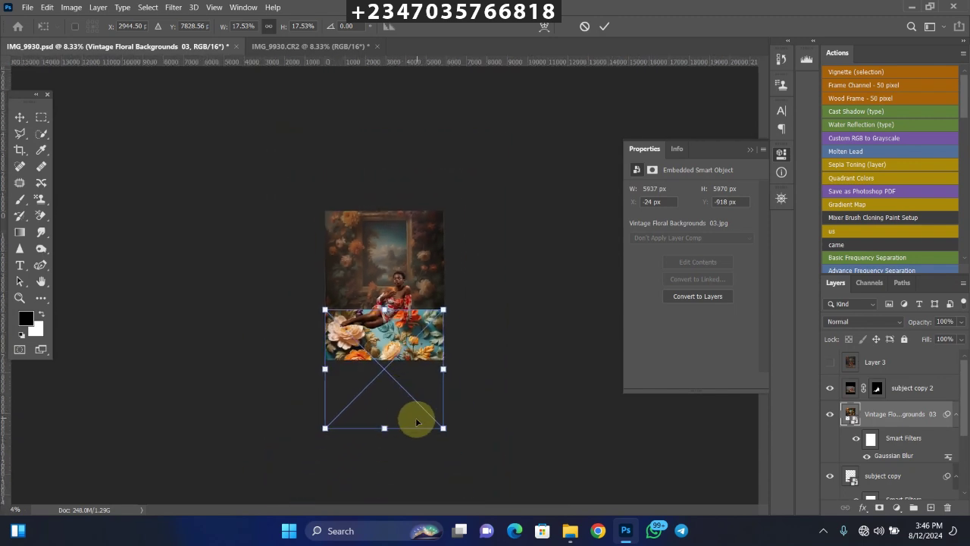
left_click_drag(446, 428, 485, 437)
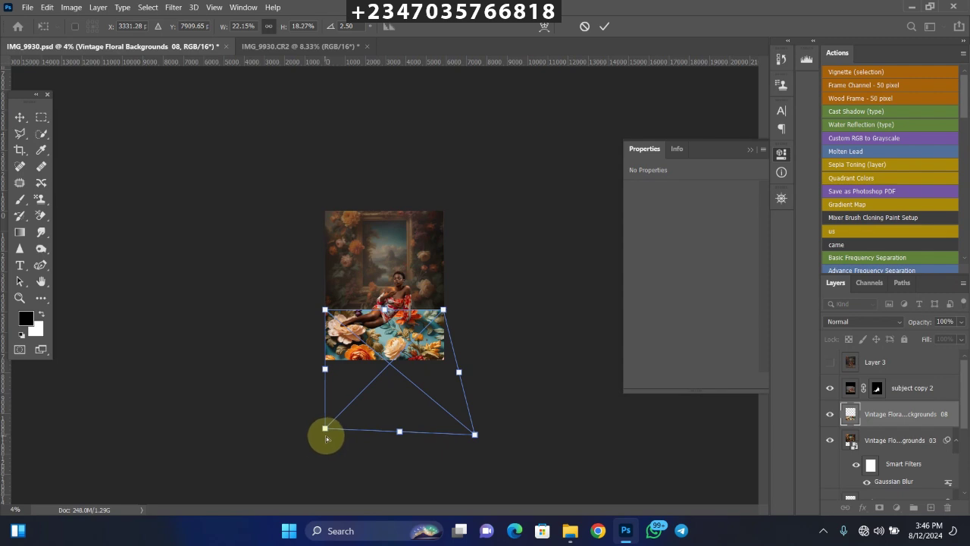
left_click_drag(326, 432, 293, 417)
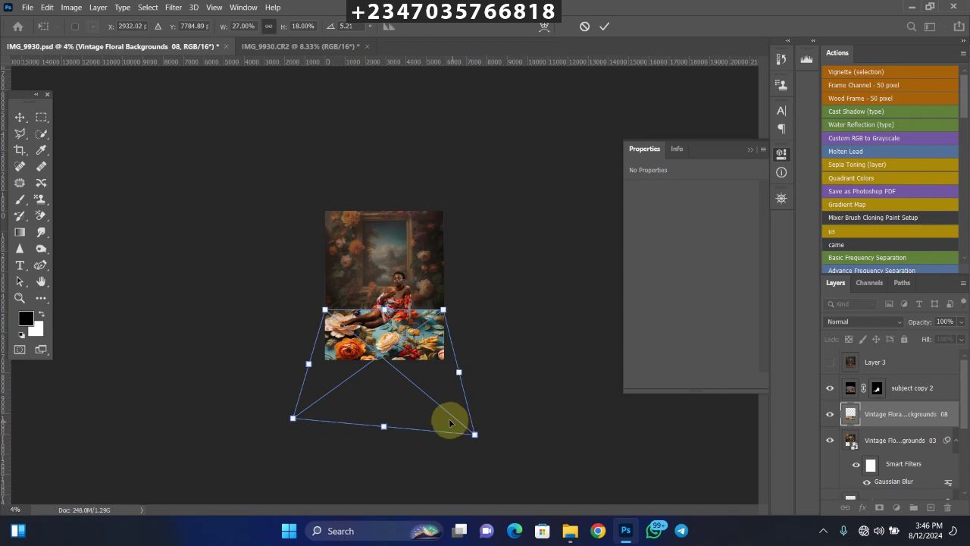
key("Return")
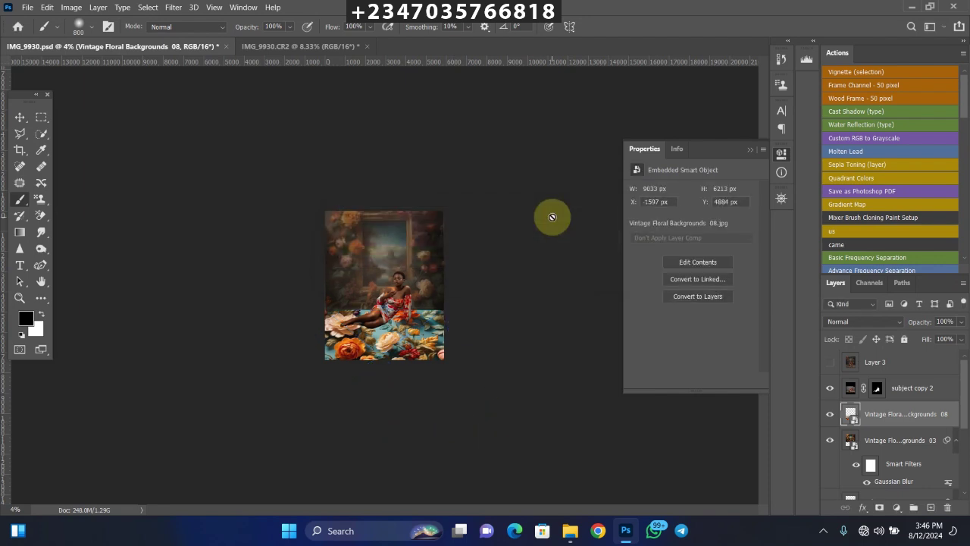
Set the floor floral layer to Soft Light at 65% opacity and compare the composite with Layer 3
left_click(856, 322)
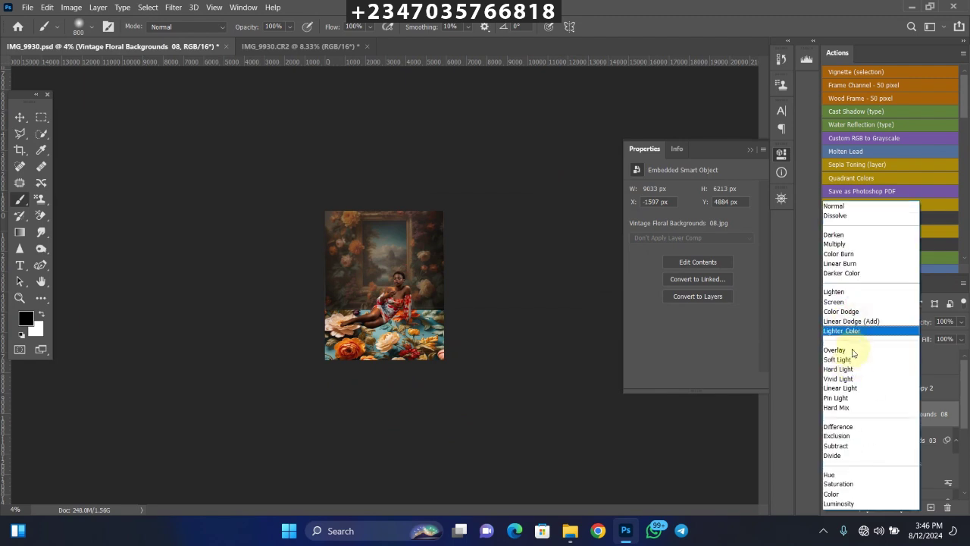
left_click(849, 368)
key("ctrl+equal")
key("ctrl+equal")
key("ctrl+equal")
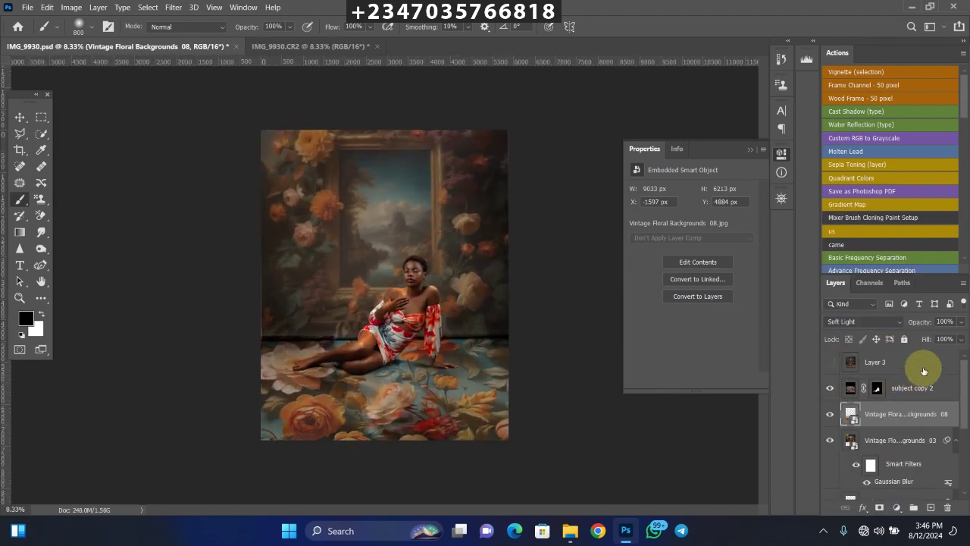
left_click_drag(961, 321, 935, 342)
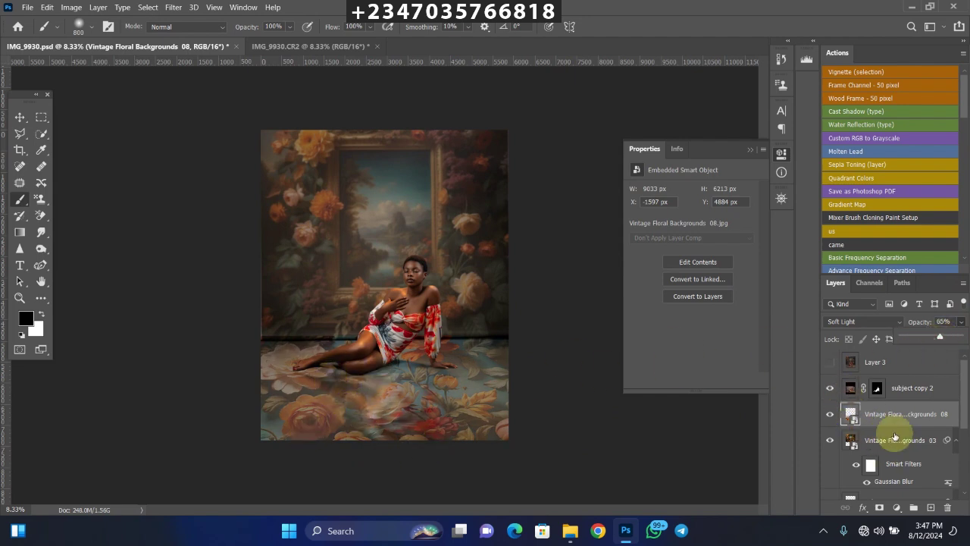
left_click(962, 433)
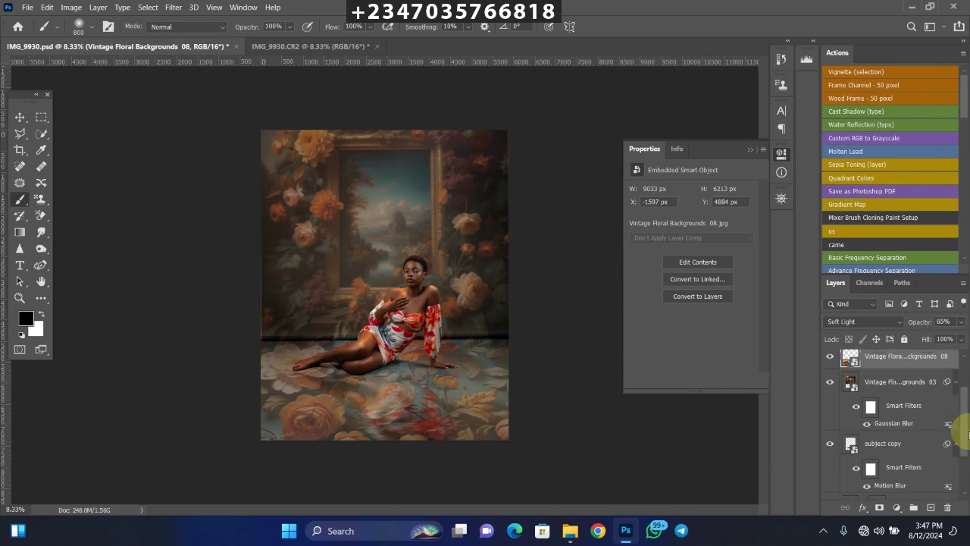
left_click_drag(968, 433, 966, 409)
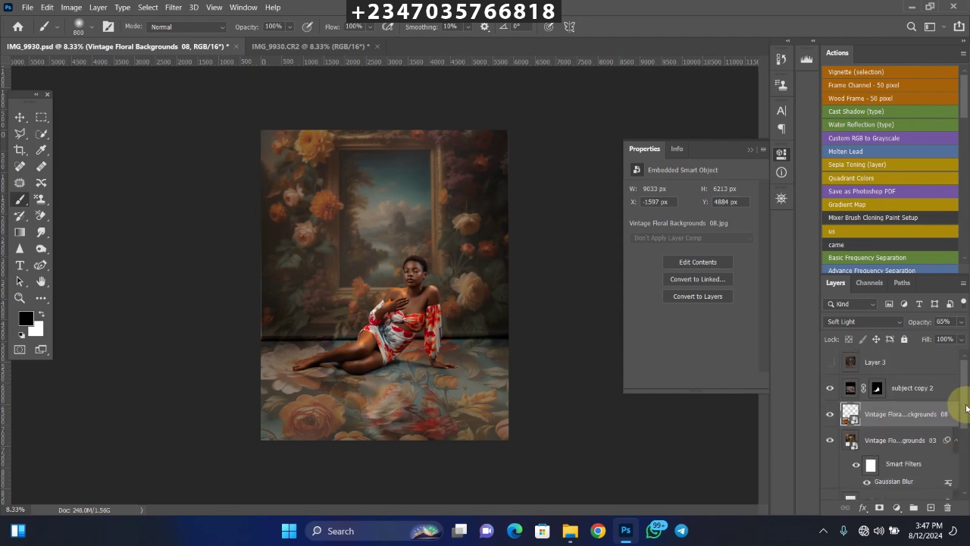
left_click(830, 362)
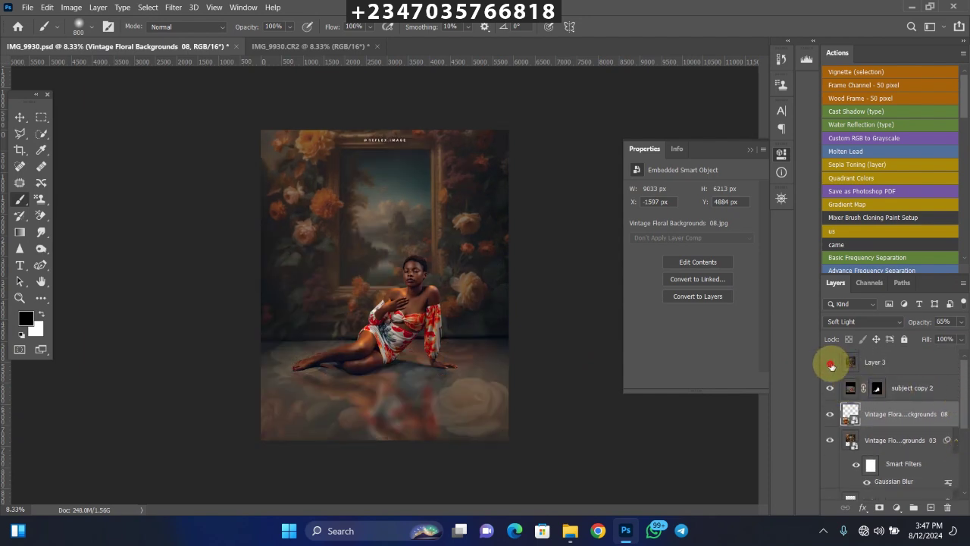
left_click(830, 364)
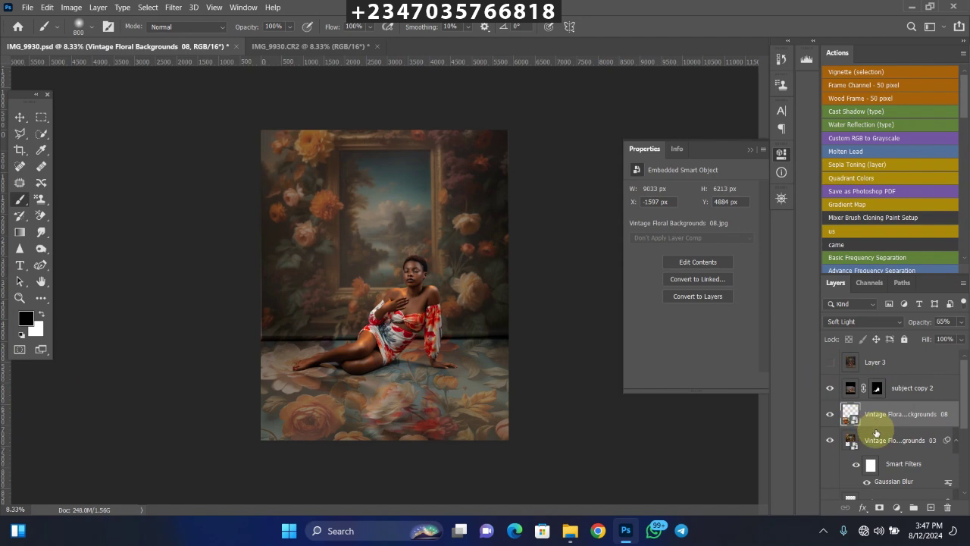
Apply a 10 pixel Gaussian Blur to the Vintage Floral Backgrounds 08 layer and move it between the reflection and blur layers
left_click(174, 8)
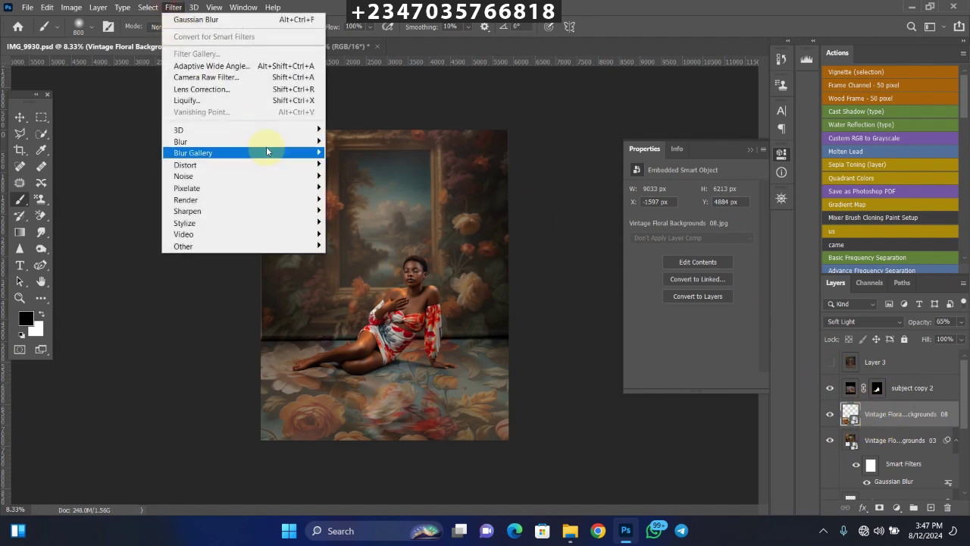
mouse_move(304, 141)
left_click(366, 187)
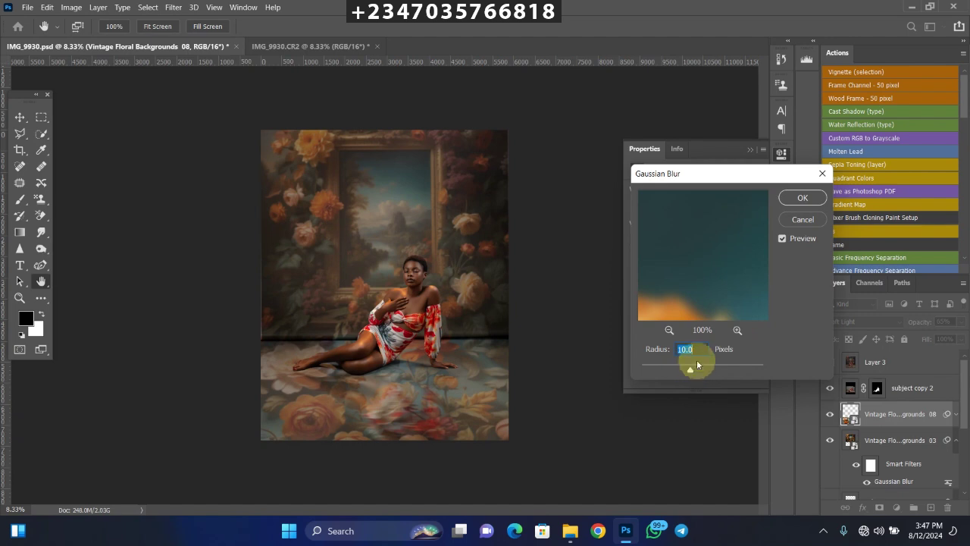
key("Return")
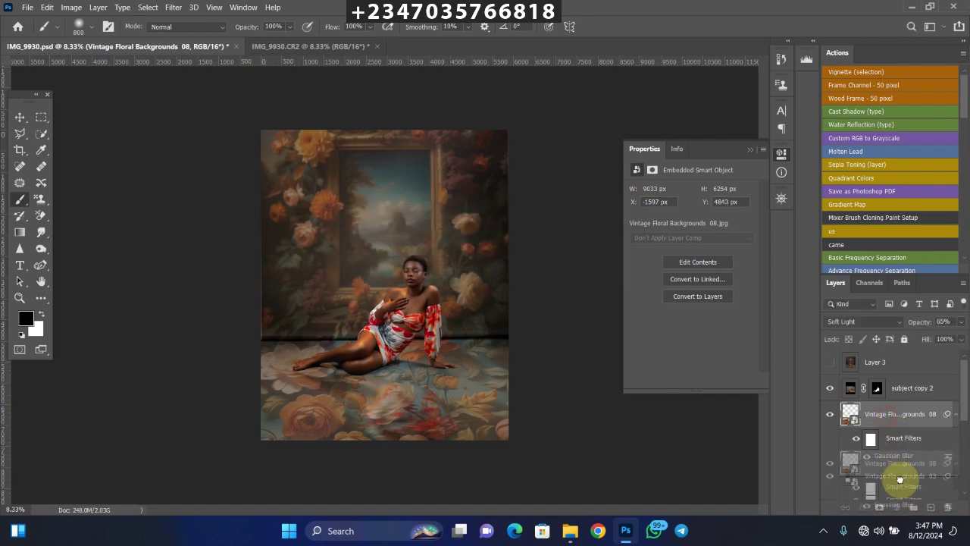
left_click_drag(899, 479, 887, 448)
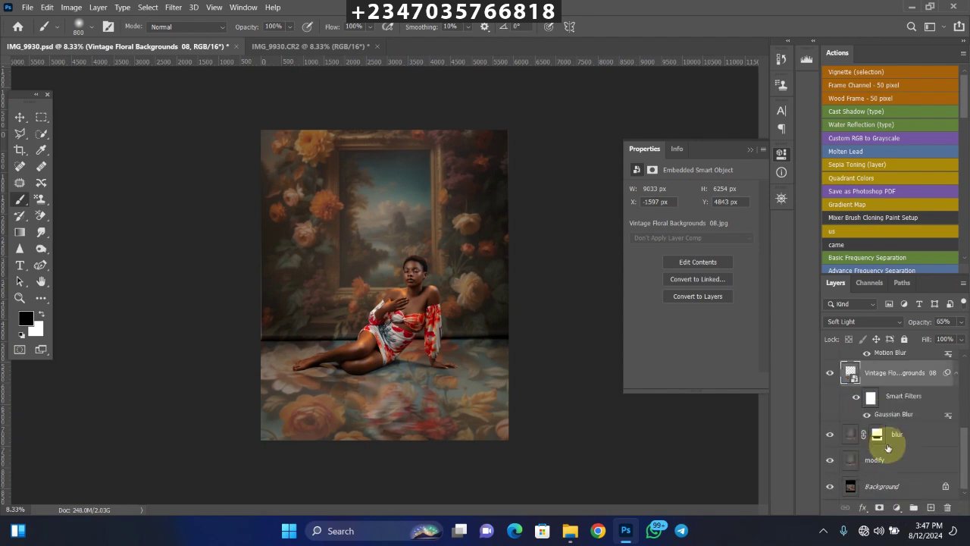
Compare the composite with and without the Vintage Floral Backgrounds 08 layer and inspect the floor blend around the woman up close
left_click(829, 372)
left_click(829, 372)
key("ctrl+plus")
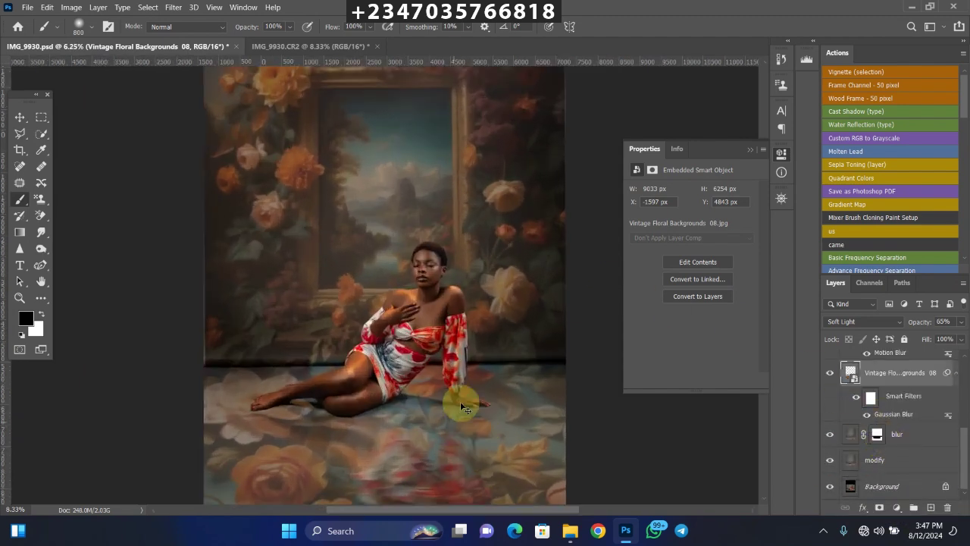
key("ctrl+minus")
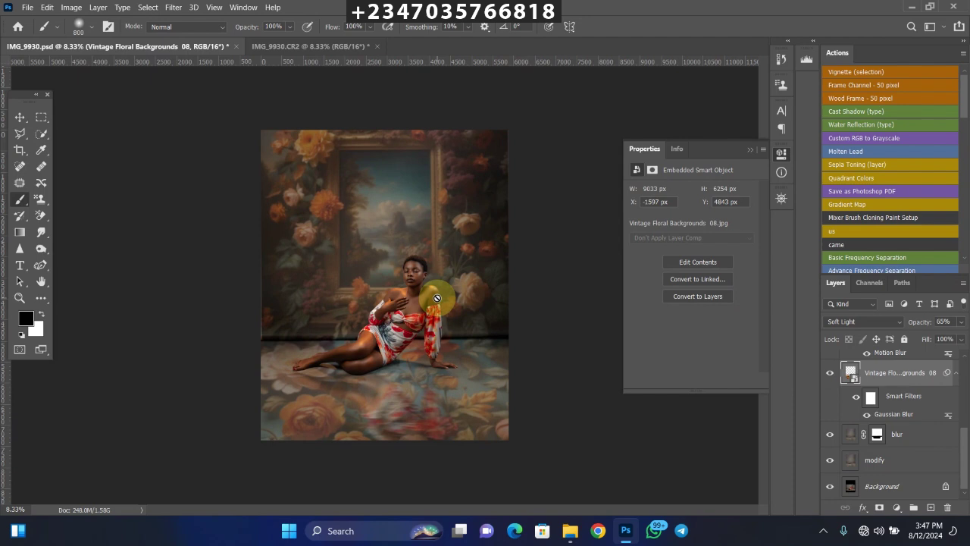
key("ctrl+plus")
key("ctrl+minus")
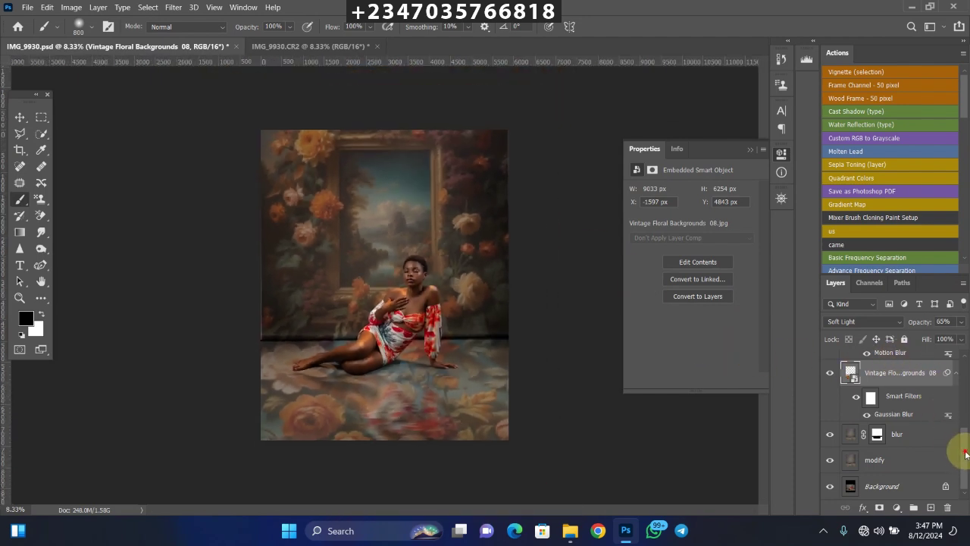
Add a Color Lookup adjustment above subject copy 2 with the mela chocolate.CUBE LUT and set its opacity to 60%
left_click_drag(966, 453, 968, 371)
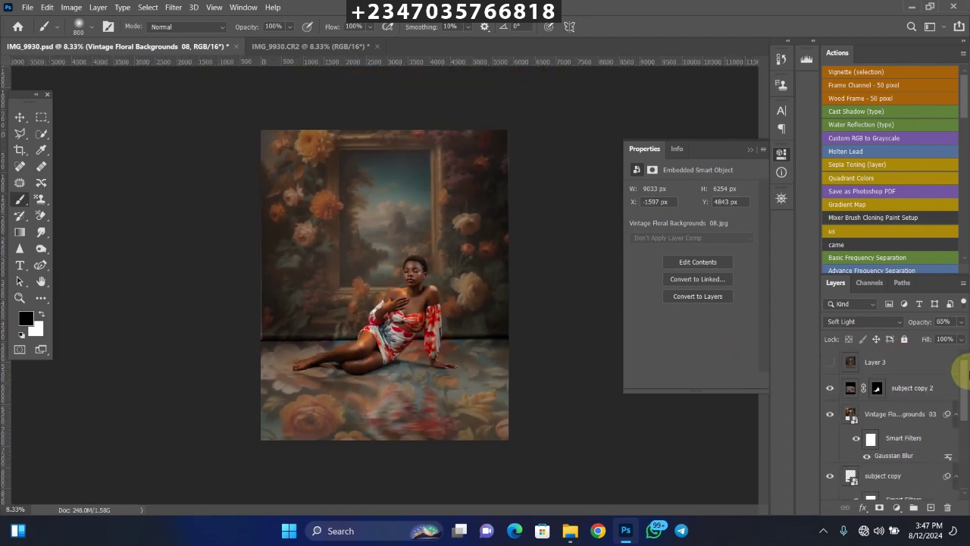
left_click(898, 386)
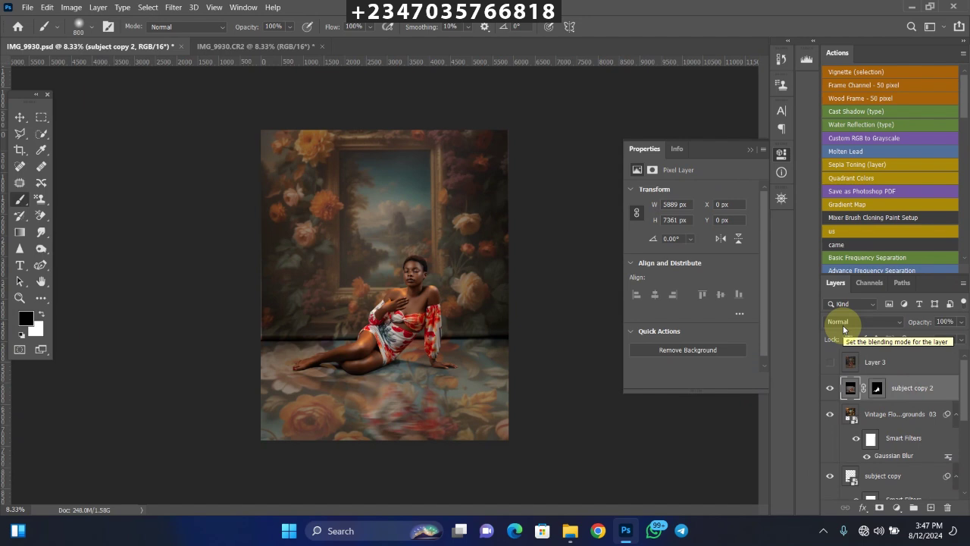
left_click(901, 508)
left_click(898, 439)
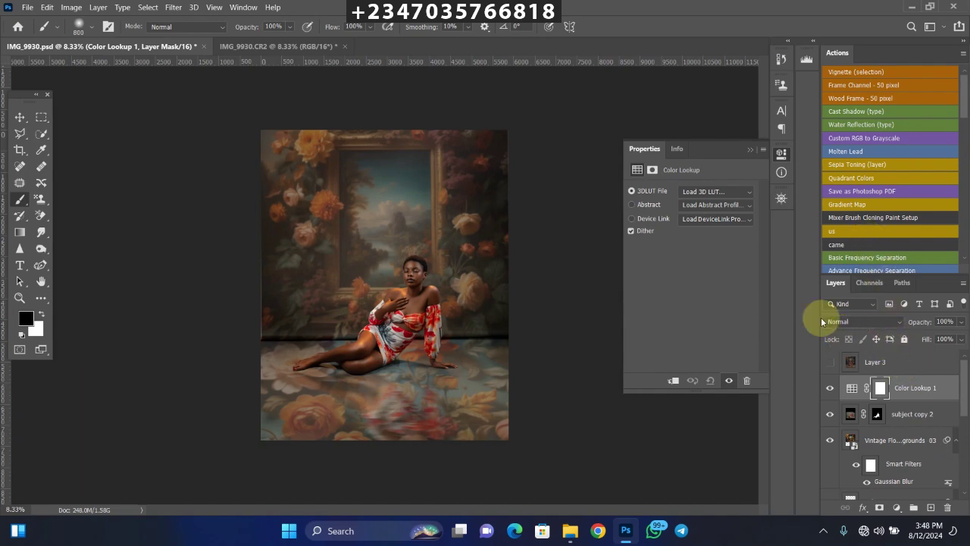
left_click(721, 191)
scroll(795, 254, "down", 6)
scroll(758, 379, "down", 1)
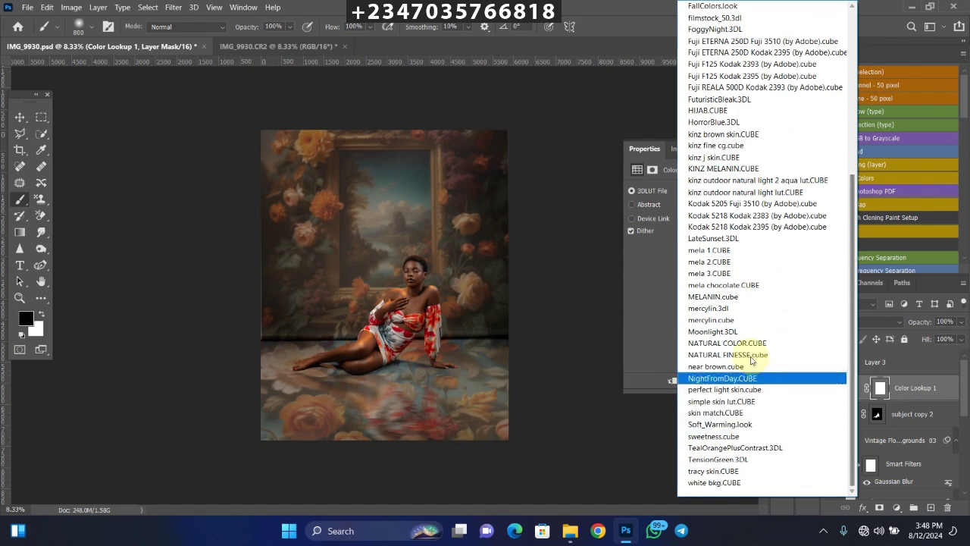
left_click(725, 286)
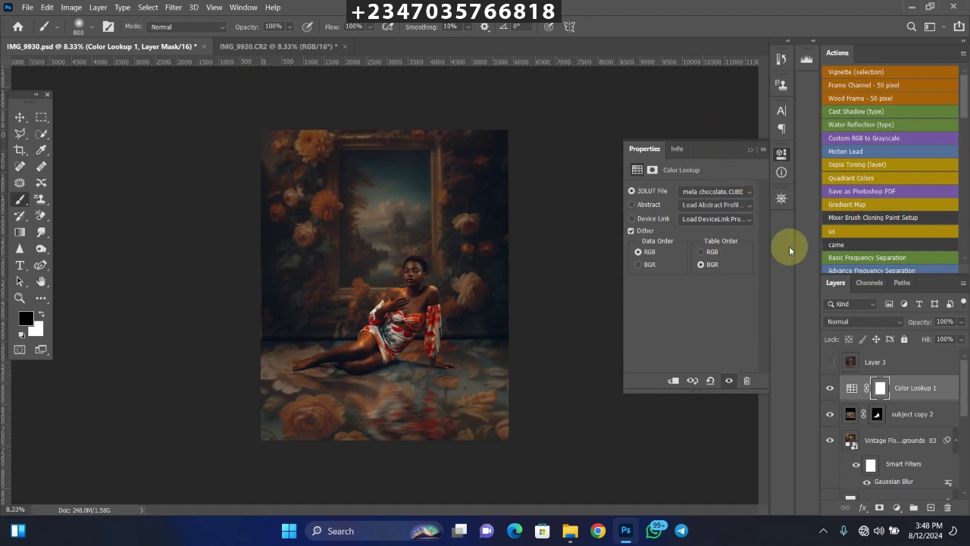
left_click(960, 321)
left_click_drag(953, 338, 924, 353)
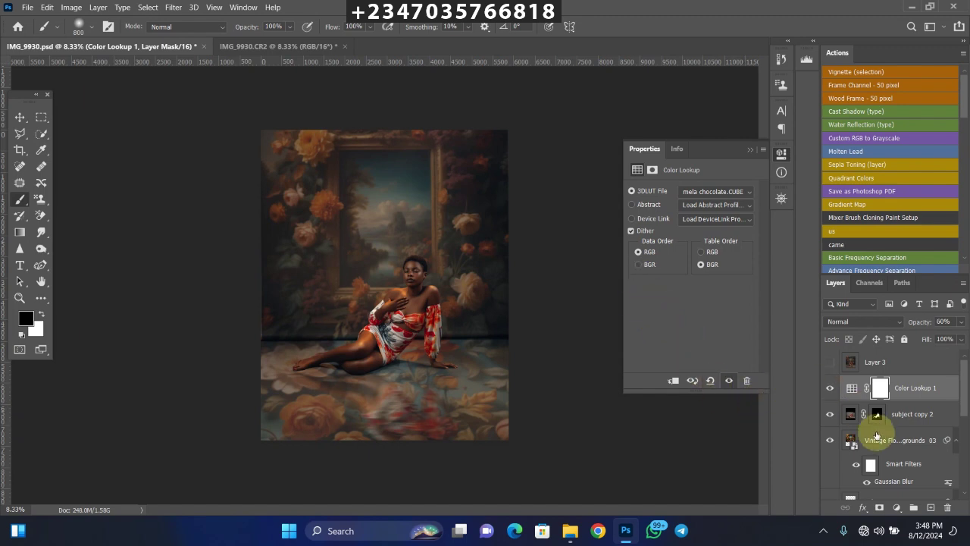
Add a second Color Lookup adjustment above the first one, using the near brown.cube LUT
left_click(897, 512)
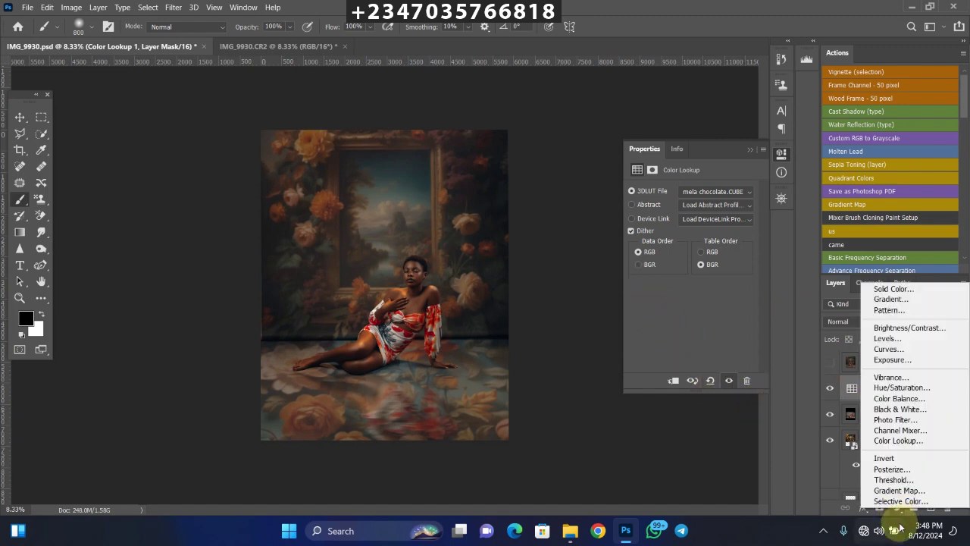
left_click(882, 437)
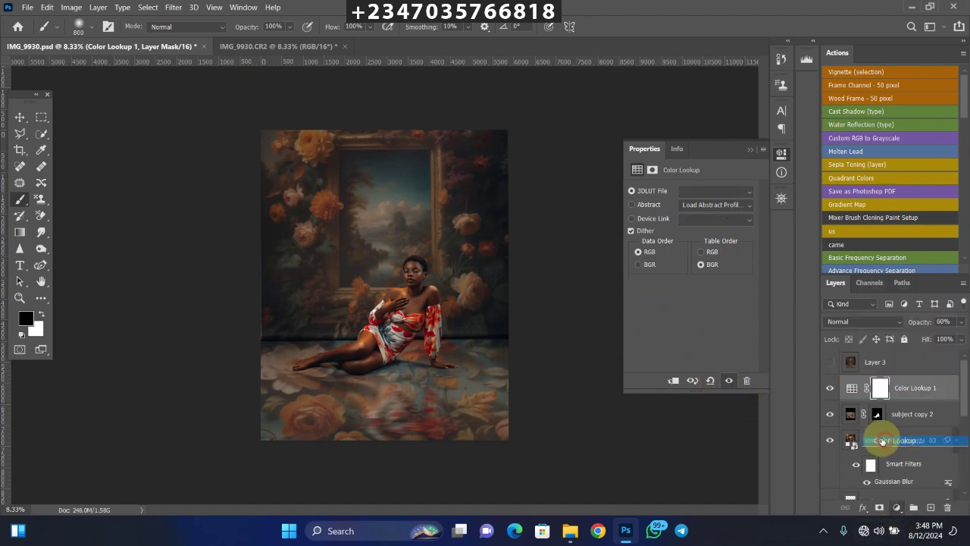
left_click(733, 196)
scroll(762, 367, "down", 10)
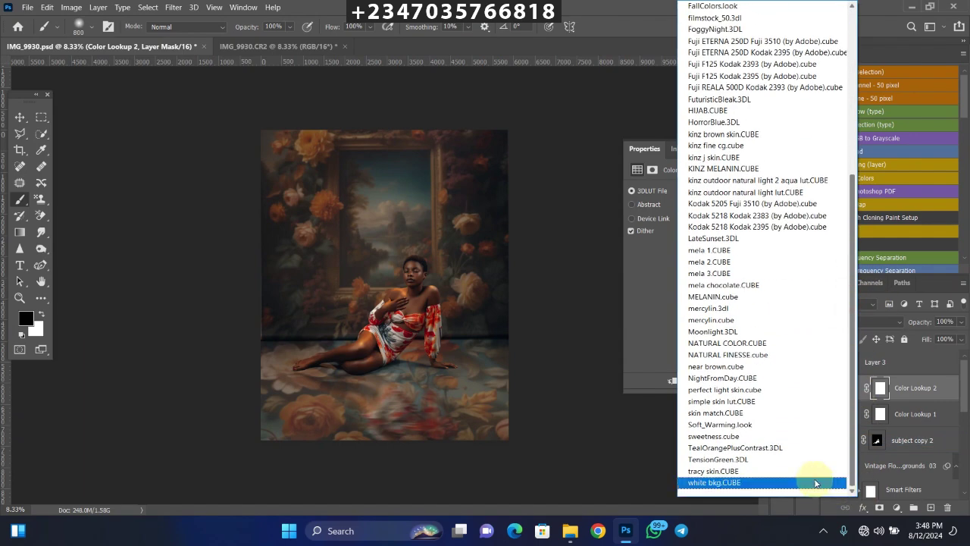
left_click(758, 367)
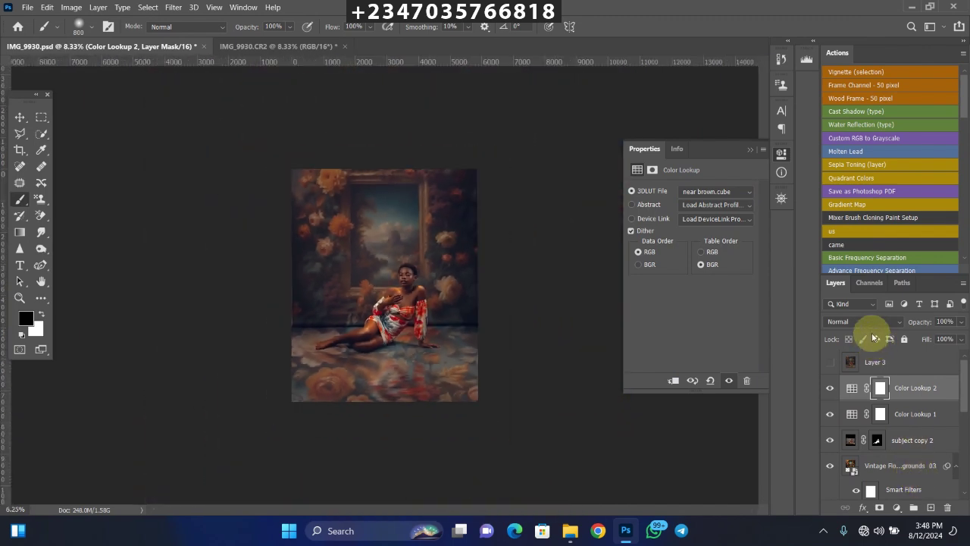
key("ctrl+minus")
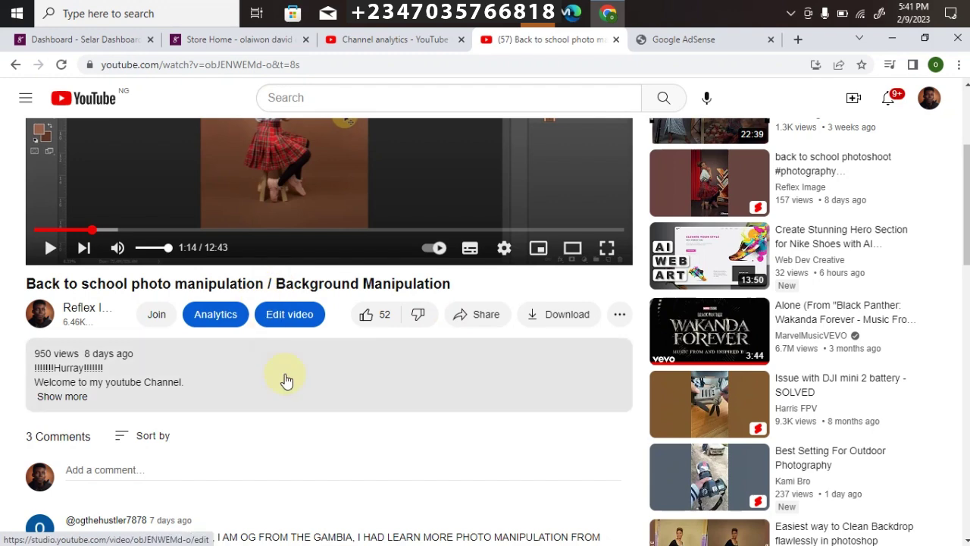
Expand the description of the Back to school photo manipulation video on YouTube and review its links
scroll(920, 163, "up", 1)
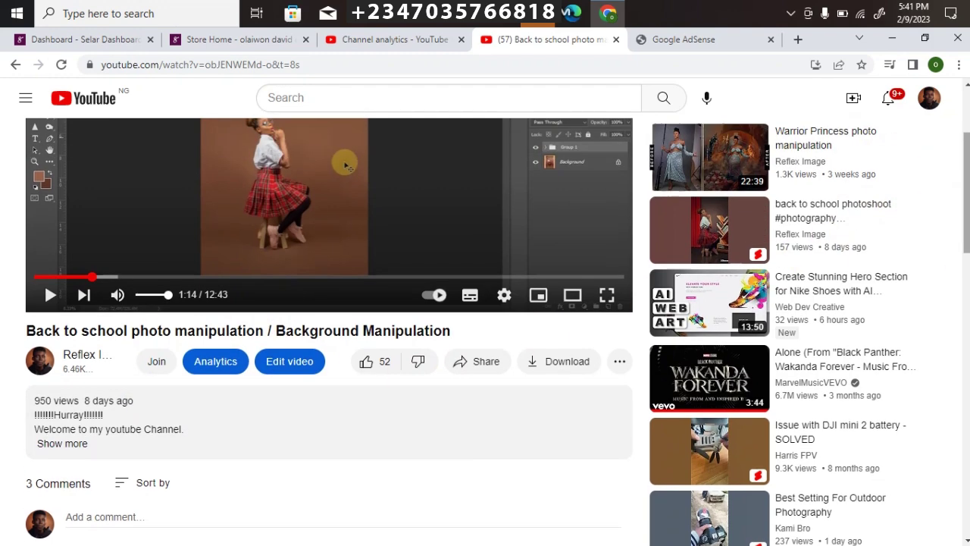
scroll(656, 285, "down", 2)
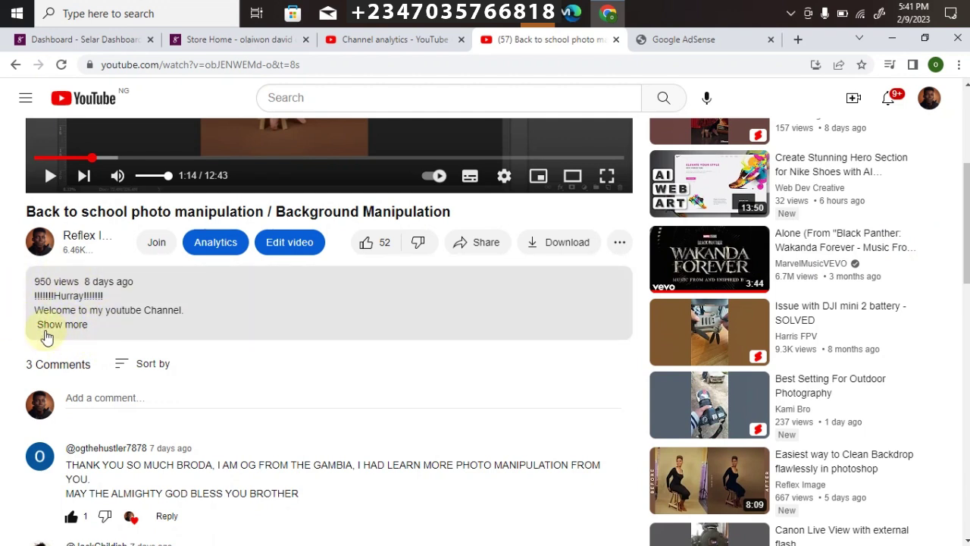
left_click(60, 325)
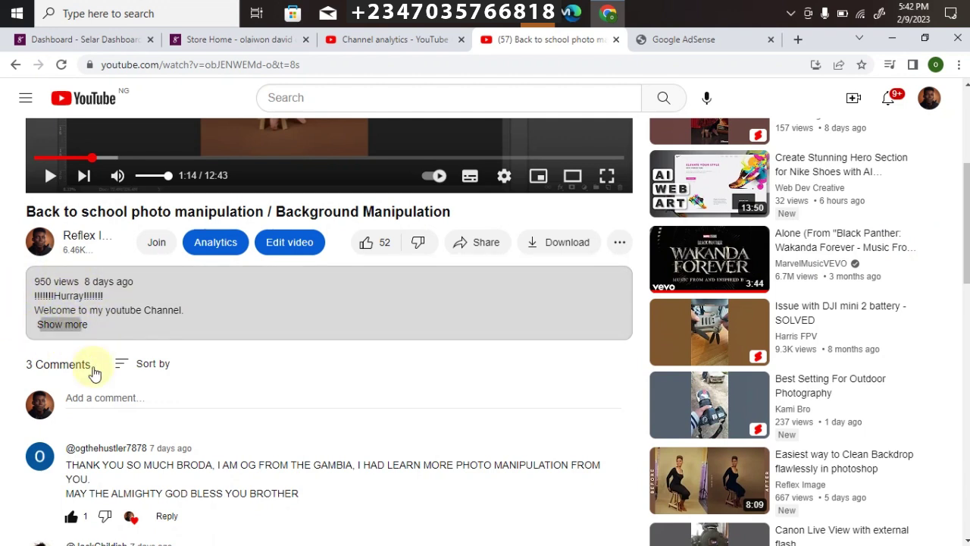
scroll(498, 331, "down", 3)
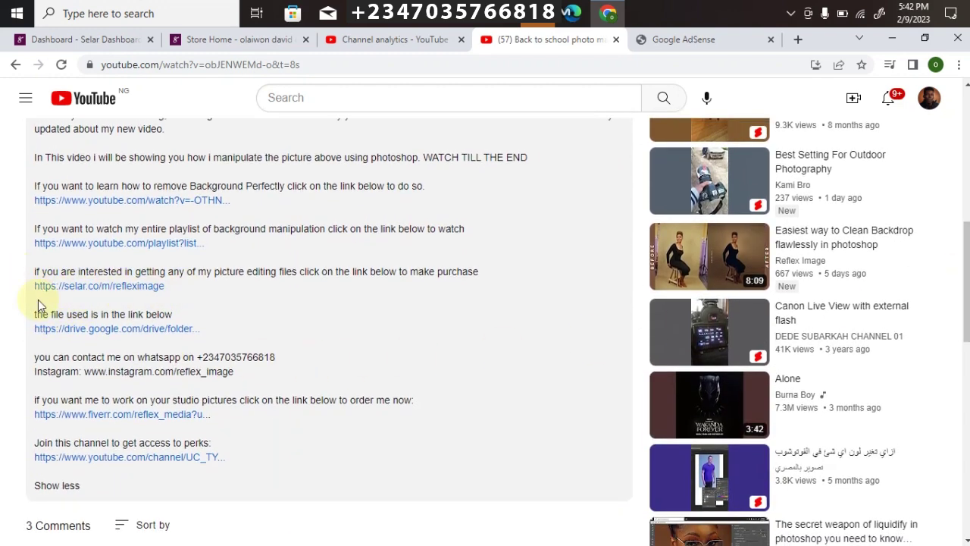
Switch to the Selar store page, look through all the editing products on offer and open the currency choices
left_click(207, 39)
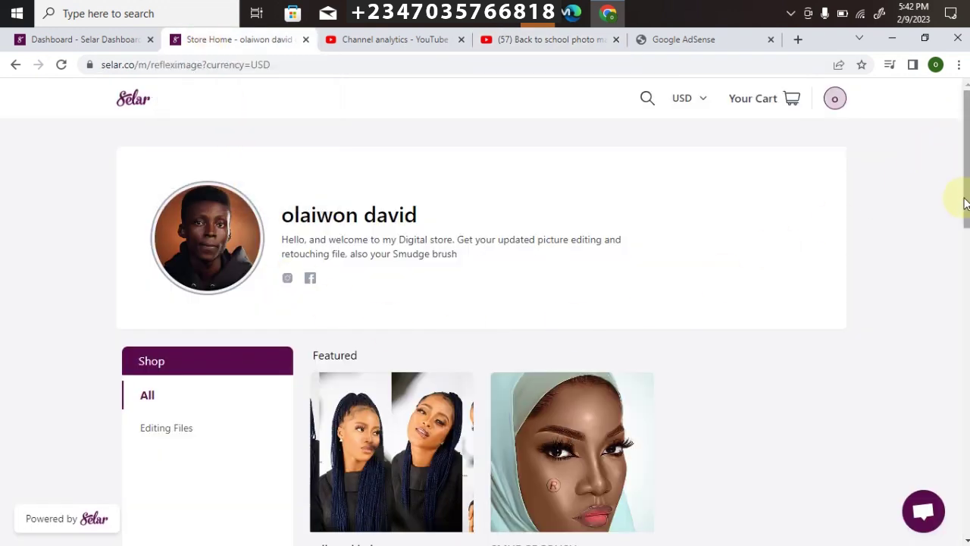
left_click_drag(965, 202, 781, 263)
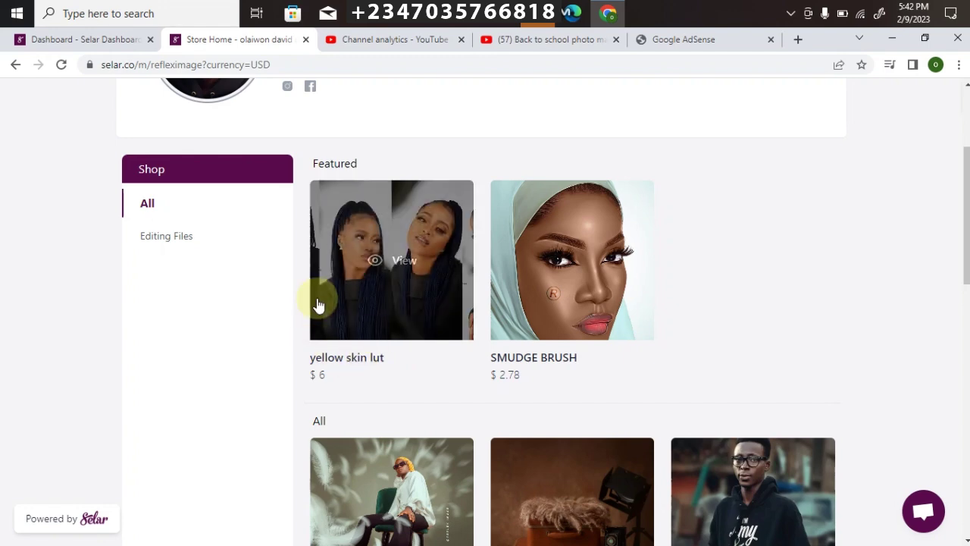
left_click_drag(965, 219, 965, 250)
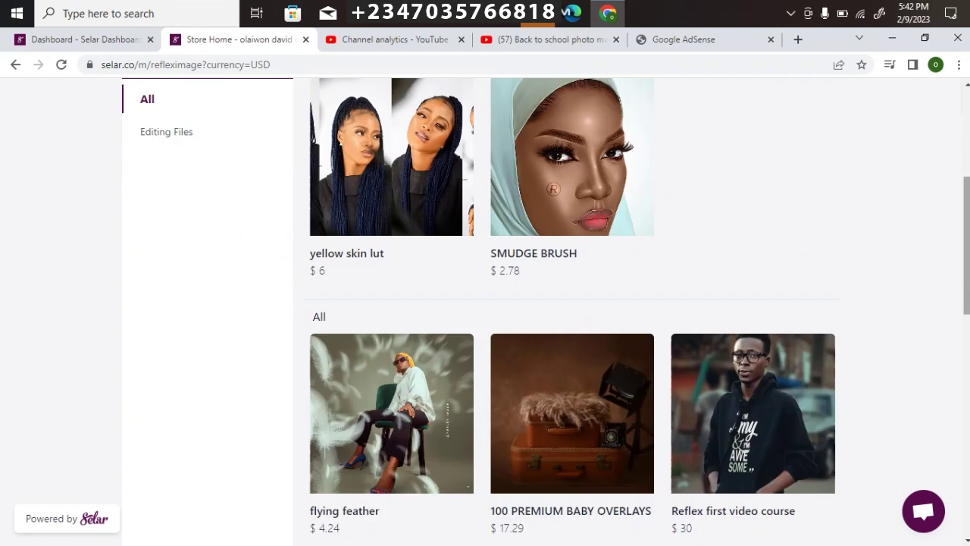
scroll(325, 379, "down", 2)
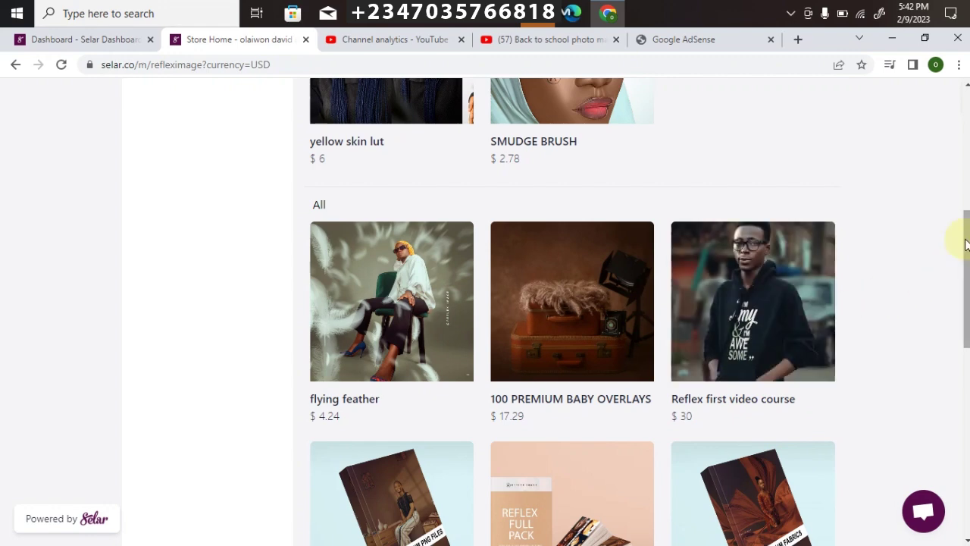
scroll(966, 303, "down", 4)
scroll(814, 325, "up", 1)
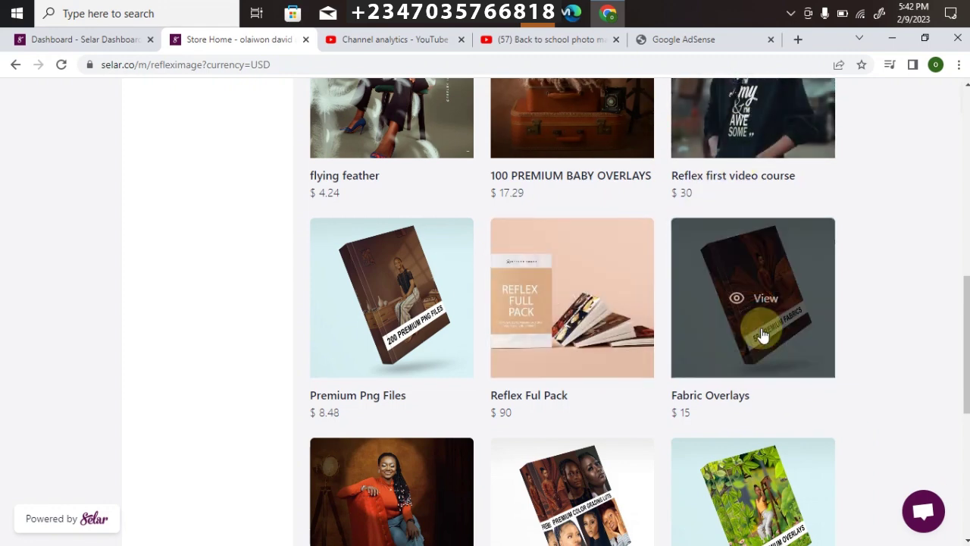
left_click_drag(963, 314, 963, 378)
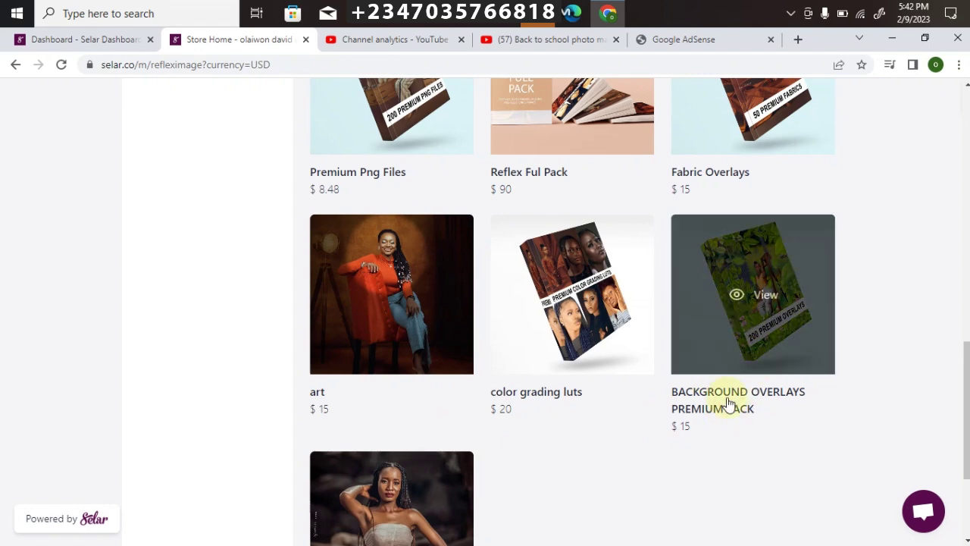
left_click_drag(961, 390, 873, 449)
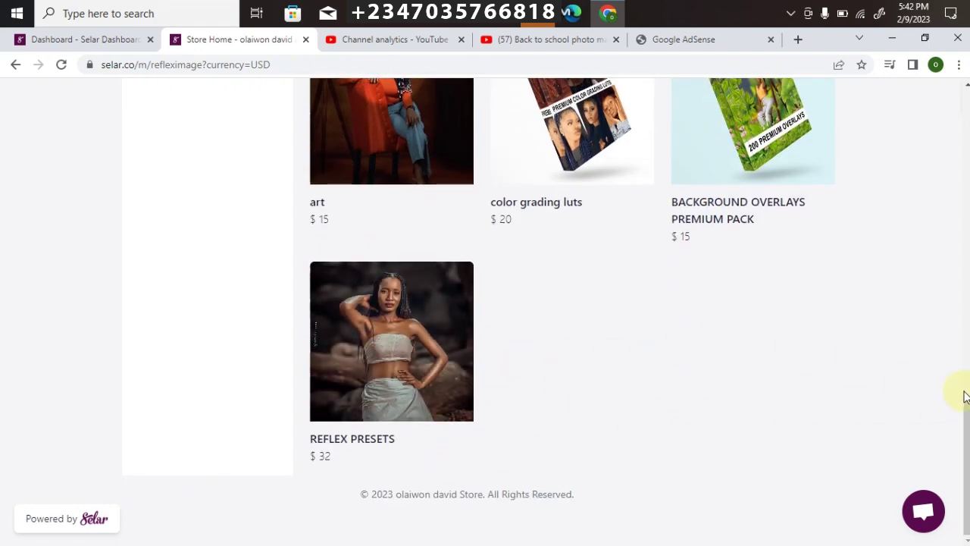
left_click_drag(966, 464, 966, 161)
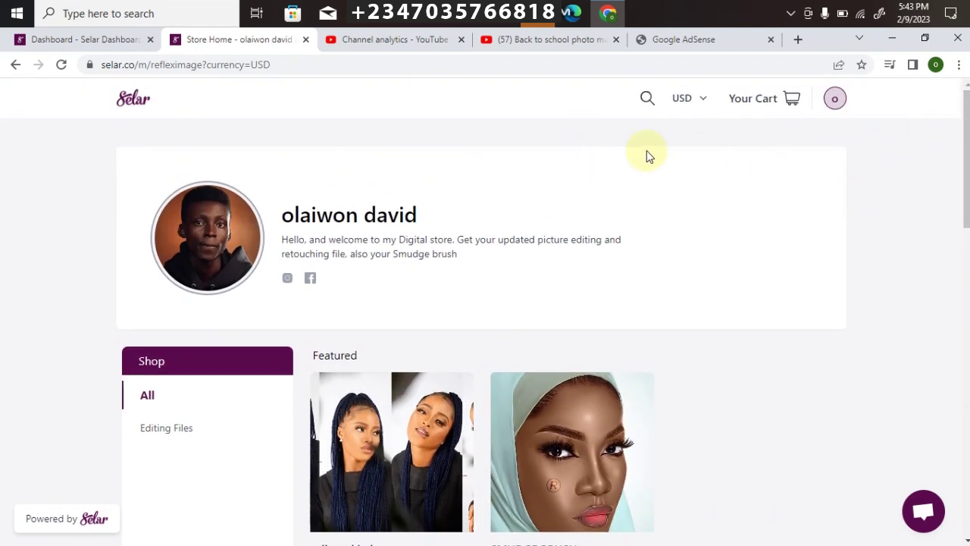
left_click(679, 113)
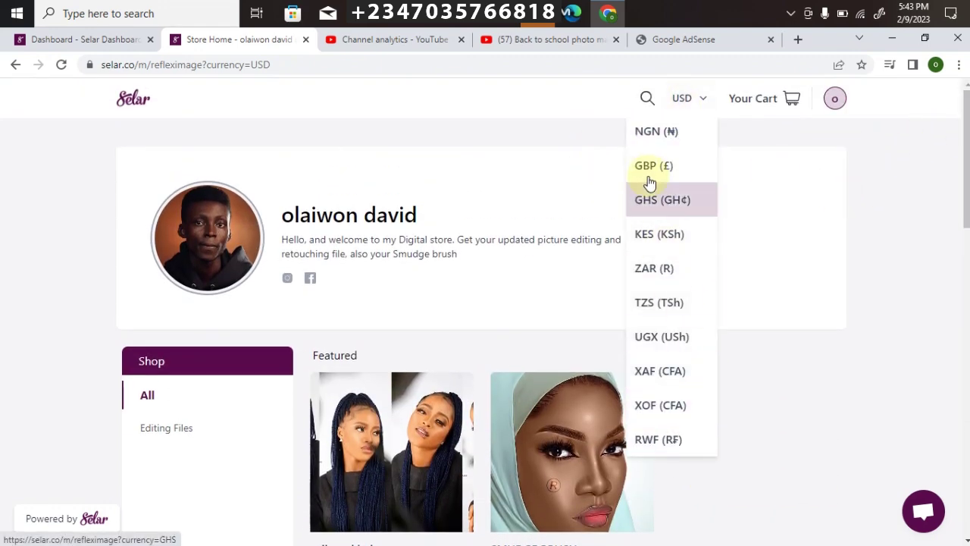